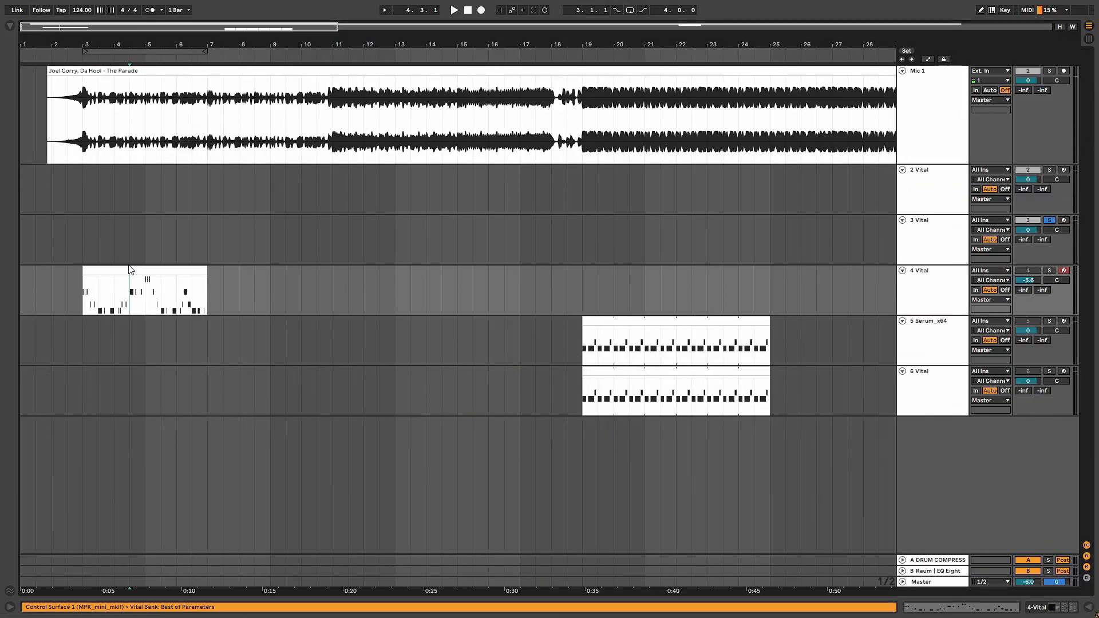
Copy the 4 Vital MIDI clip onto the 3 Vital track at bar 3, check its notes and play it
{"action": "left_click", "coordinate": [122, 269]}
{"action": "left_click", "coordinate": [88, 239]}
{"action": "key", "text": "ctrl+v"}
{"action": "double_click", "coordinate": [125, 218]}
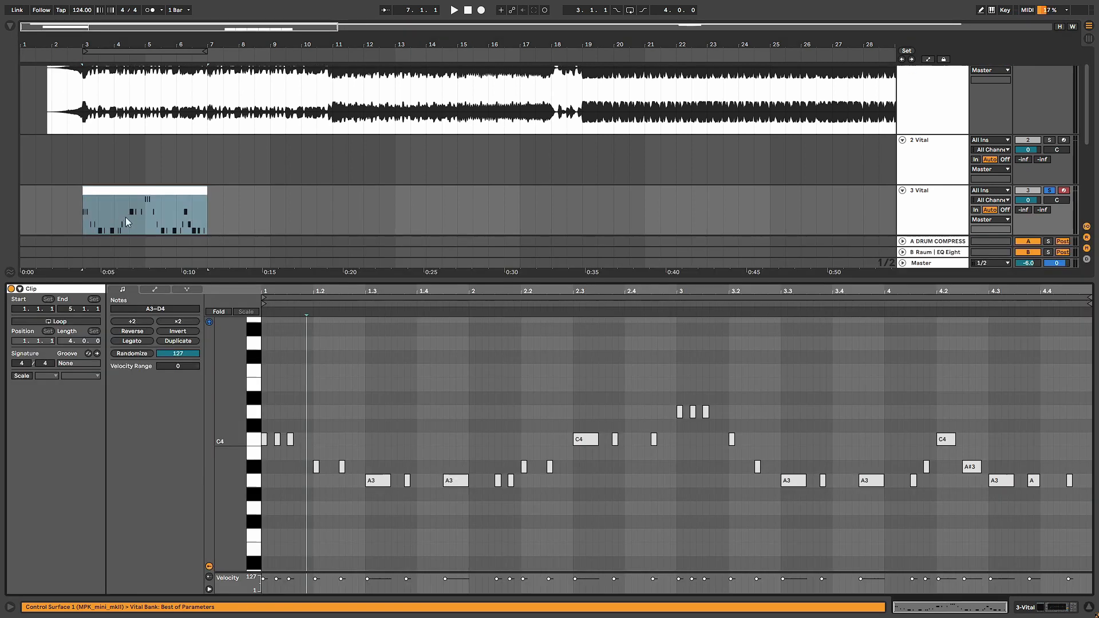
{"action": "left_click", "coordinate": [317, 335]}
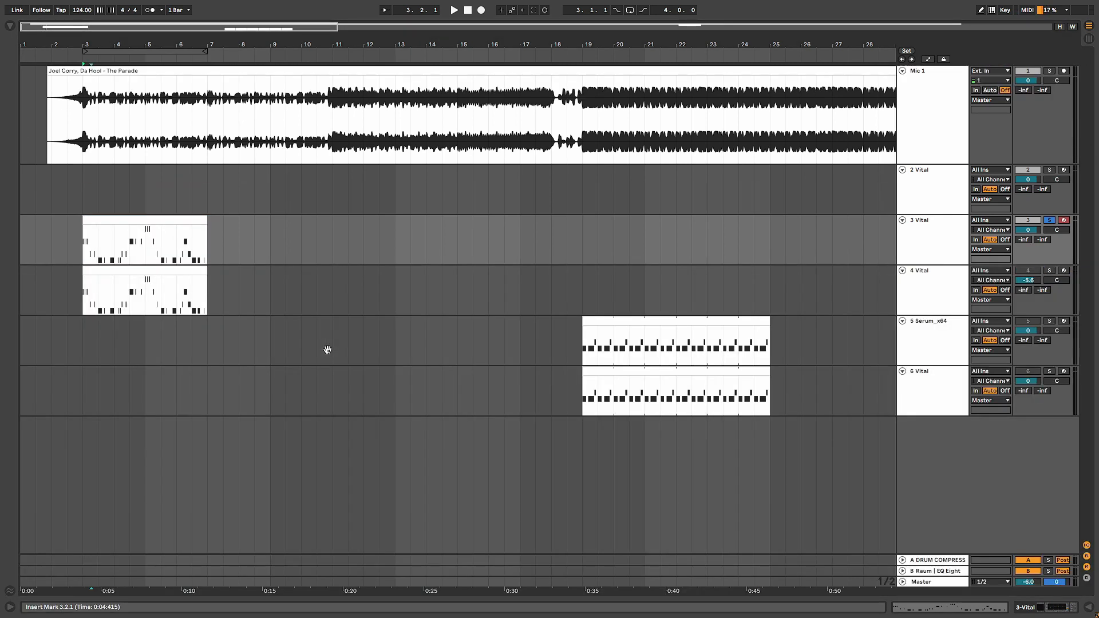
{"action": "left_click", "coordinate": [115, 216]}
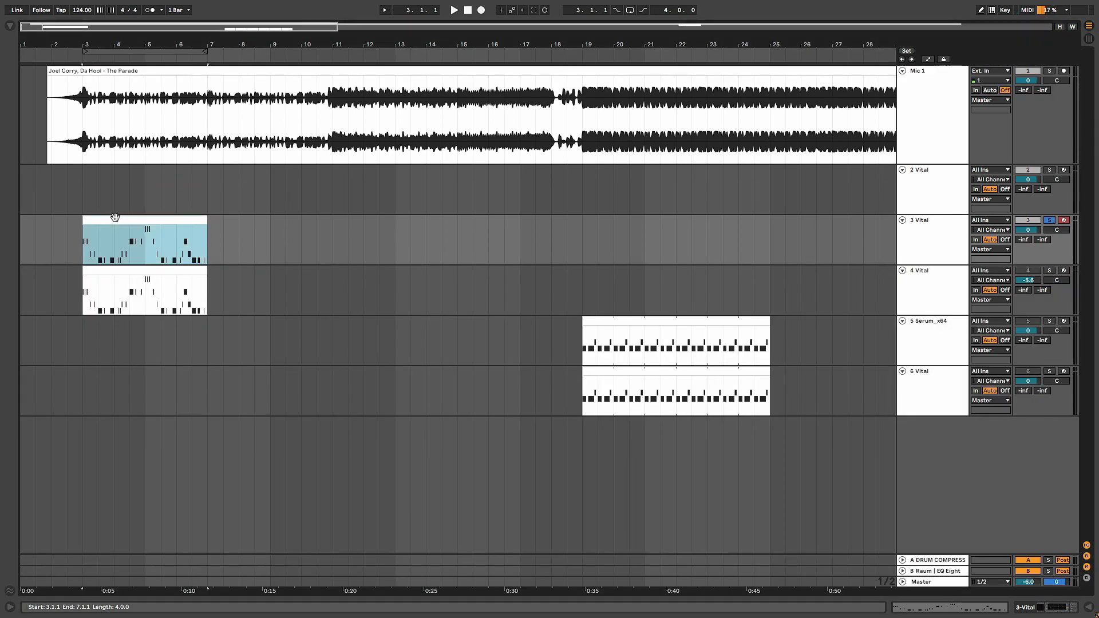
{"action": "key", "text": "space"}
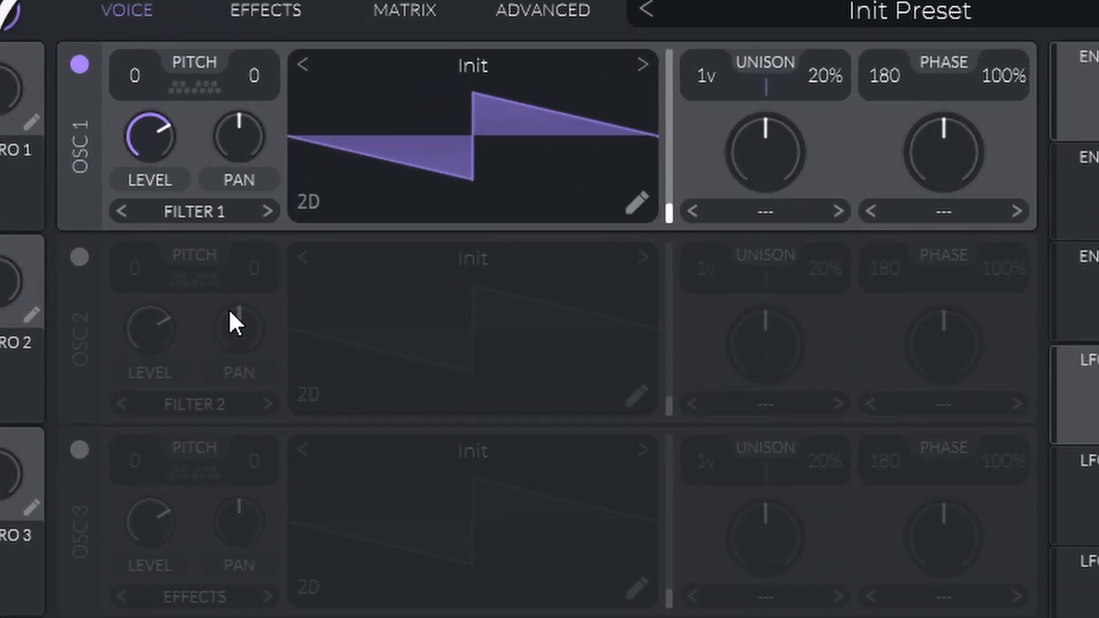
Turn on oscillator 2 with its pitch at -3 and compare the sound with the reference track
{"action": "left_click", "coordinate": [79, 258]}
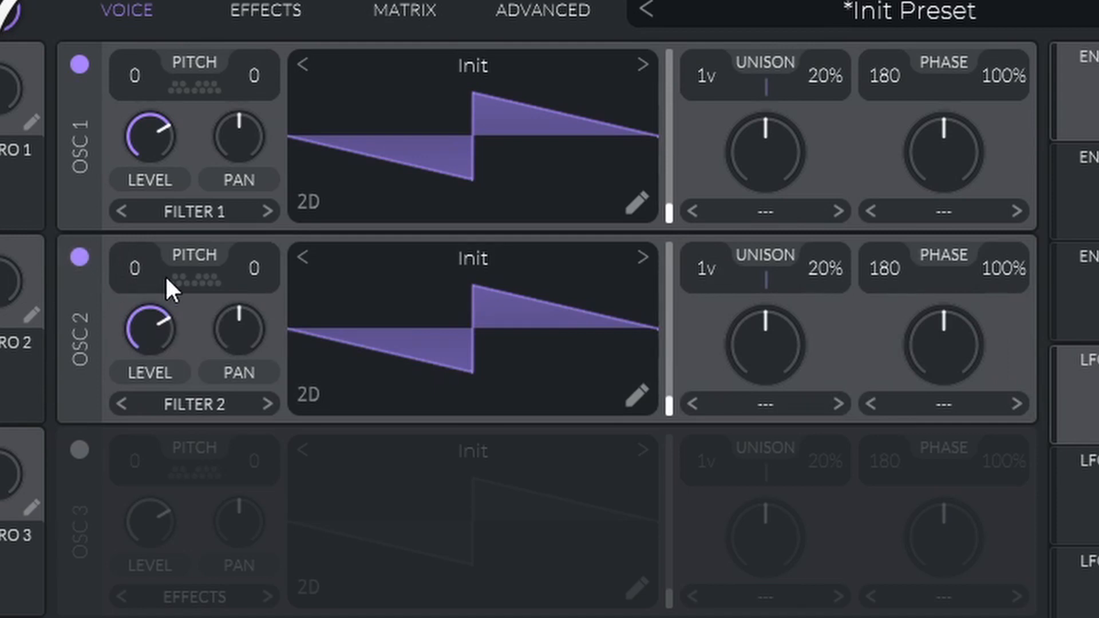
{"action": "left_click_drag", "start_coordinate": [142, 257], "coordinate": [138, 297]}
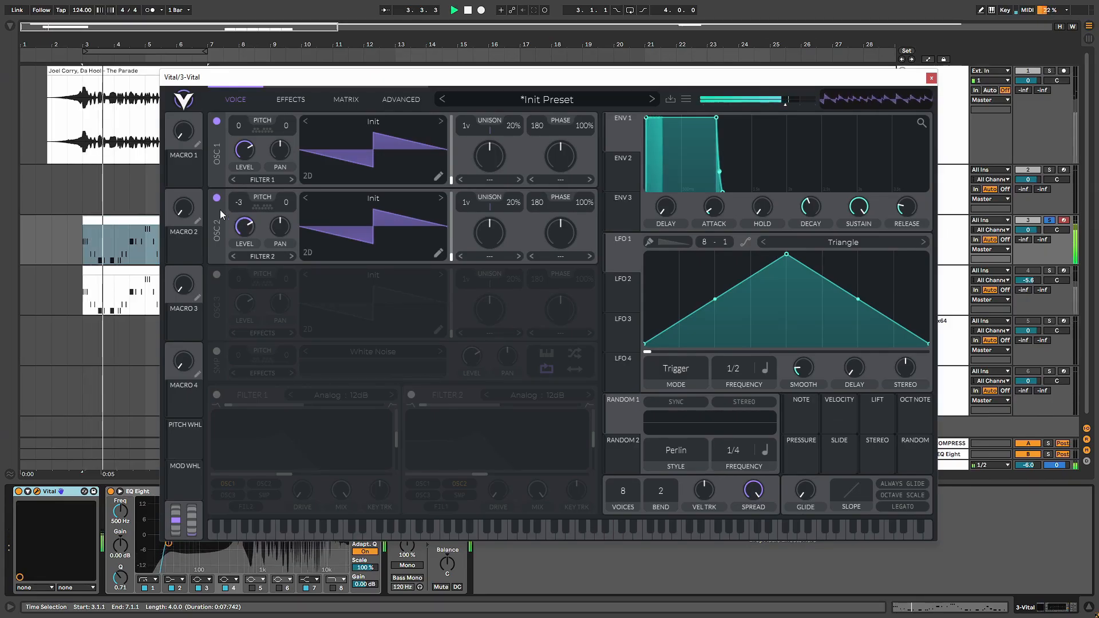
{"action": "left_click", "coordinate": [86, 132]}
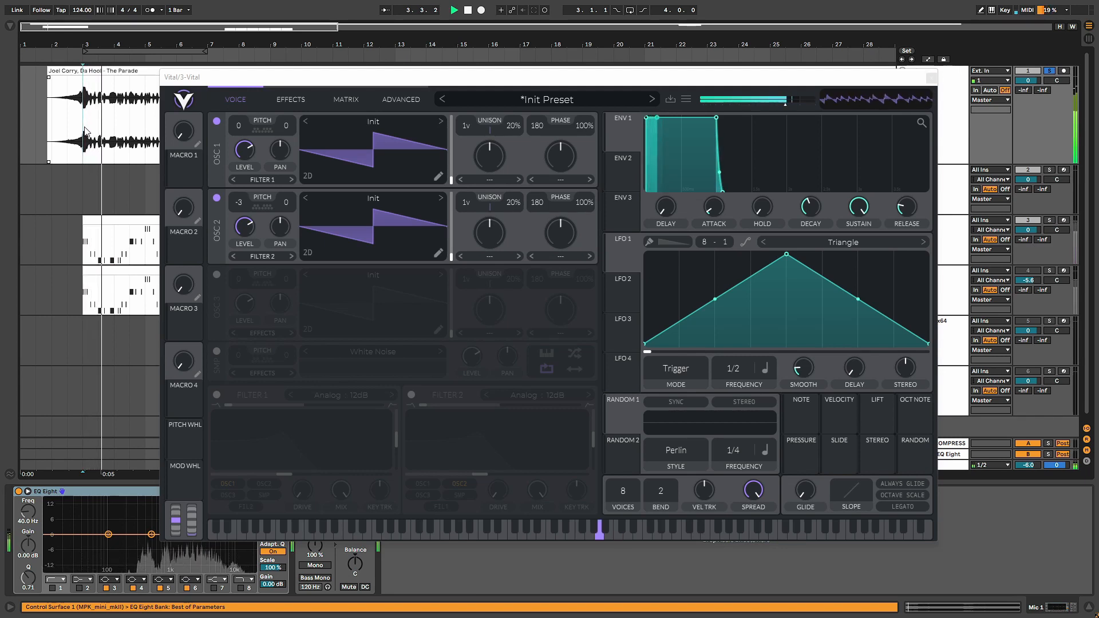
{"action": "left_click", "coordinate": [90, 232]}
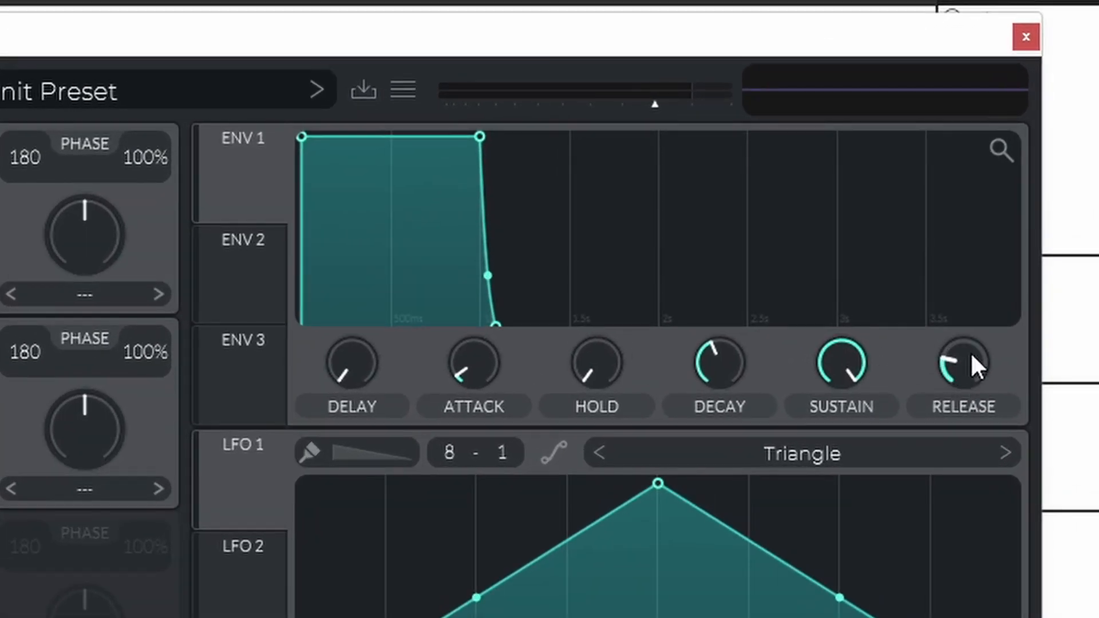
Set envelope 1's release to its minimum and shorten its decay to a brief pluck
{"action": "left_click_drag", "start_coordinate": [970, 351], "coordinate": [981, 559]}
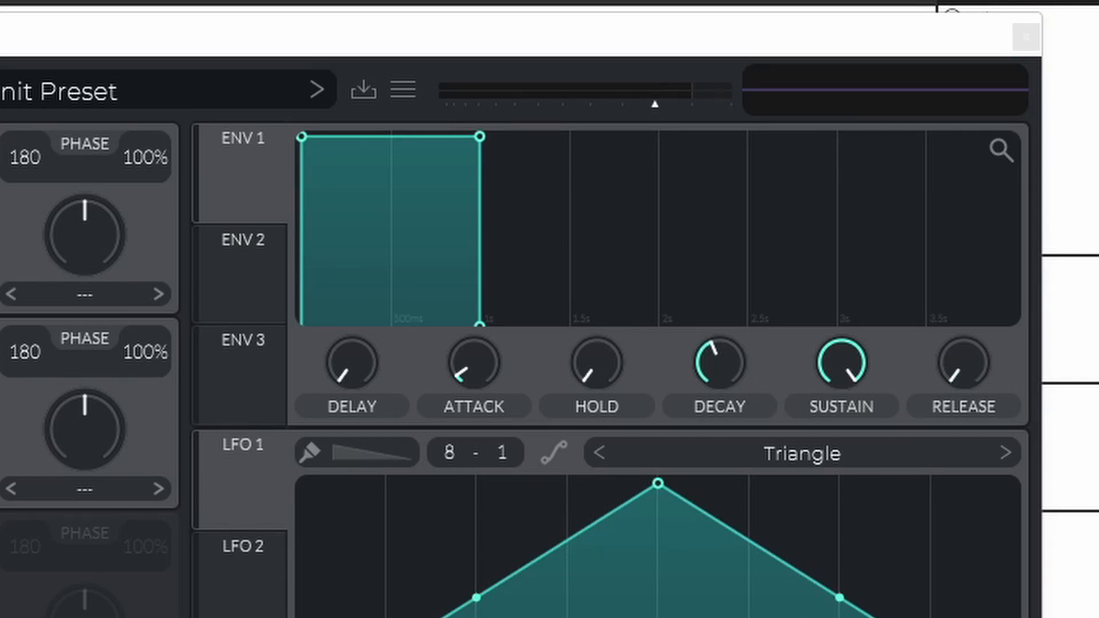
{"action": "left_click_drag", "start_coordinate": [751, 349], "coordinate": [717, 359]}
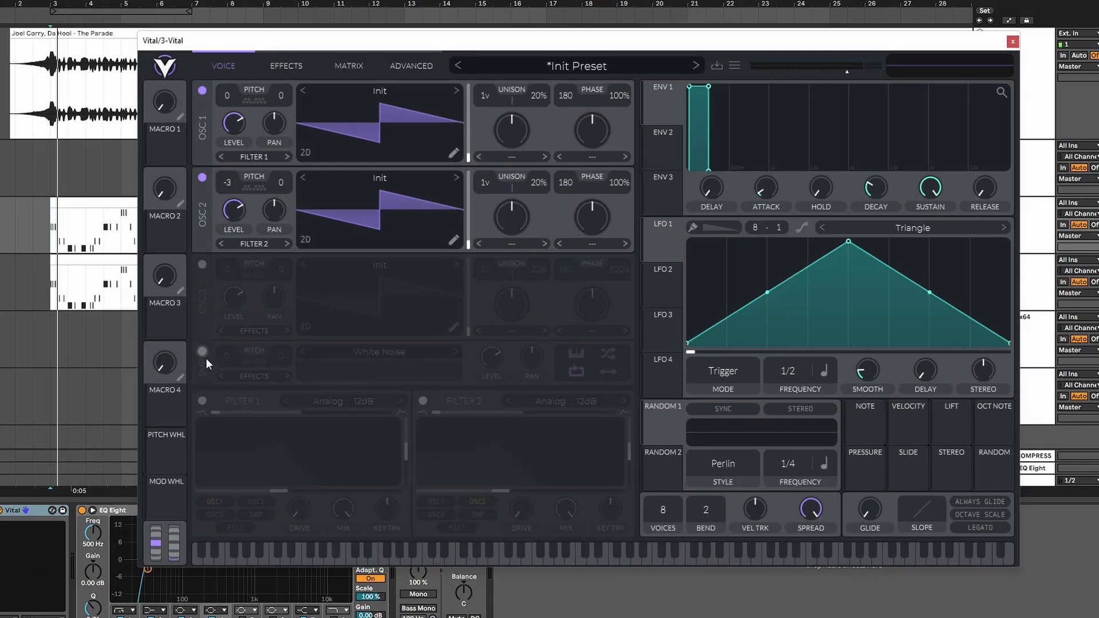
Turn on the White Noise sample with its pitch at -7 and its level at about 0.056
{"action": "left_click", "coordinate": [216, 351]}
{"action": "left_click_drag", "start_coordinate": [79, 344], "coordinate": [74, 464]}
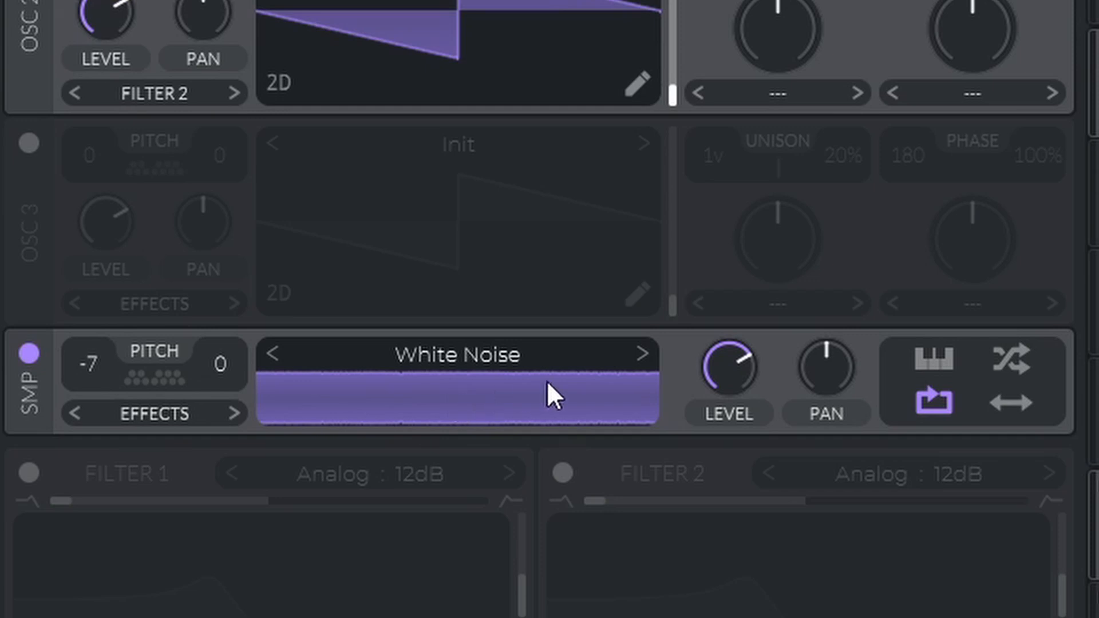
{"action": "left_click_drag", "start_coordinate": [736, 371], "coordinate": [717, 492]}
{"action": "left_click_drag", "start_coordinate": [742, 358], "coordinate": [741, 342]}
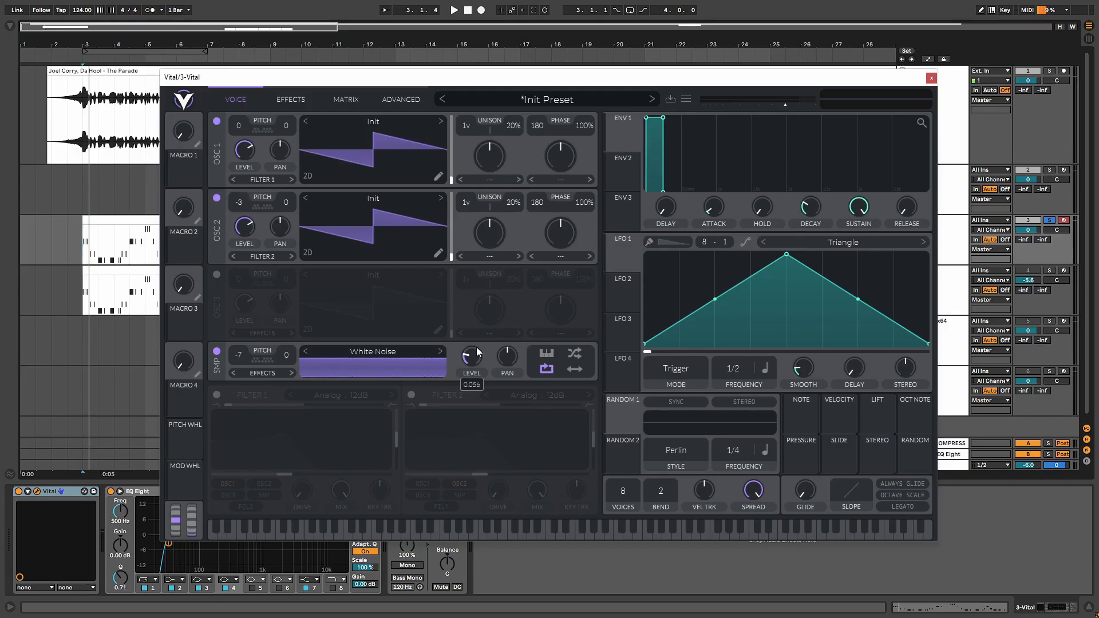
Solo the Mic 1 reference track and play it from bar 3 to compare it with the patch
{"action": "left_click", "coordinate": [85, 121]}
{"action": "key", "text": "s"}
{"action": "key", "text": "space"}
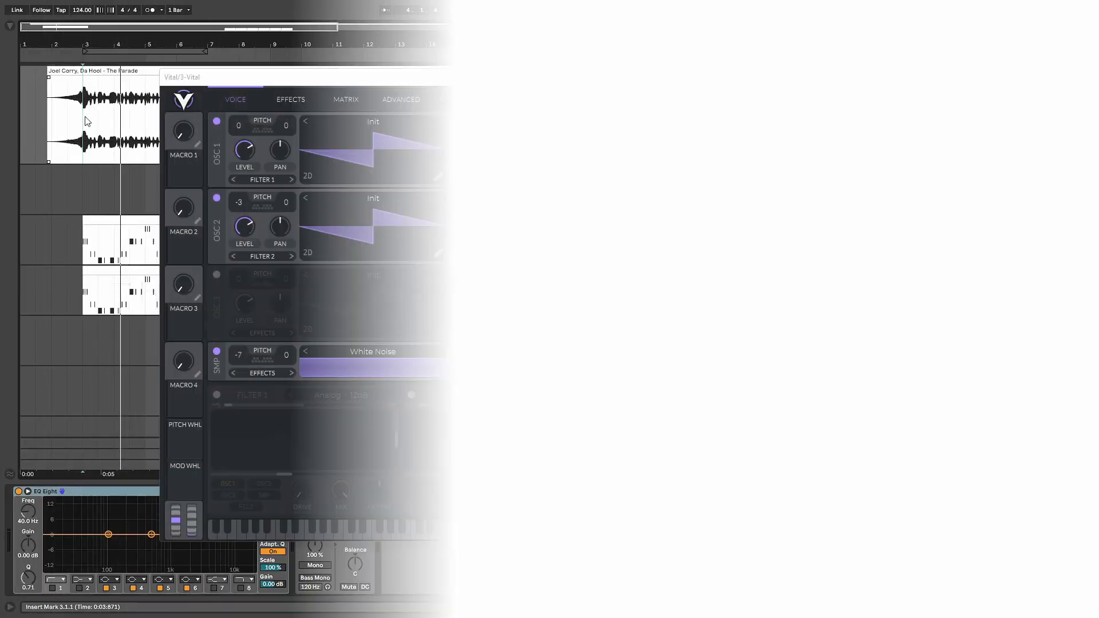
{"action": "key", "text": "space"}
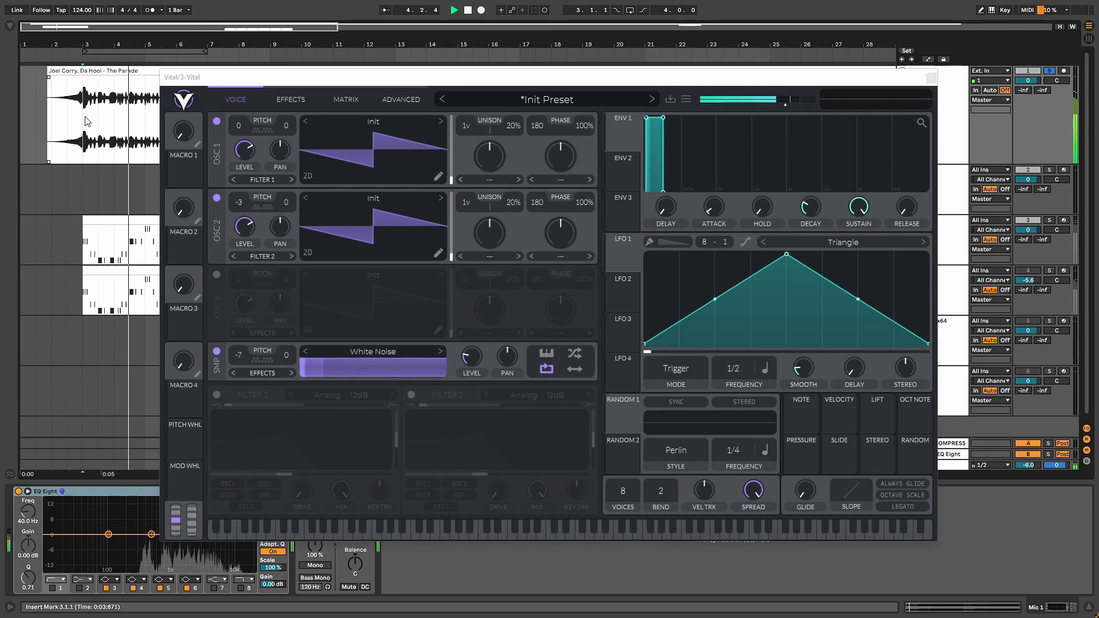
{"action": "key", "text": "space"}
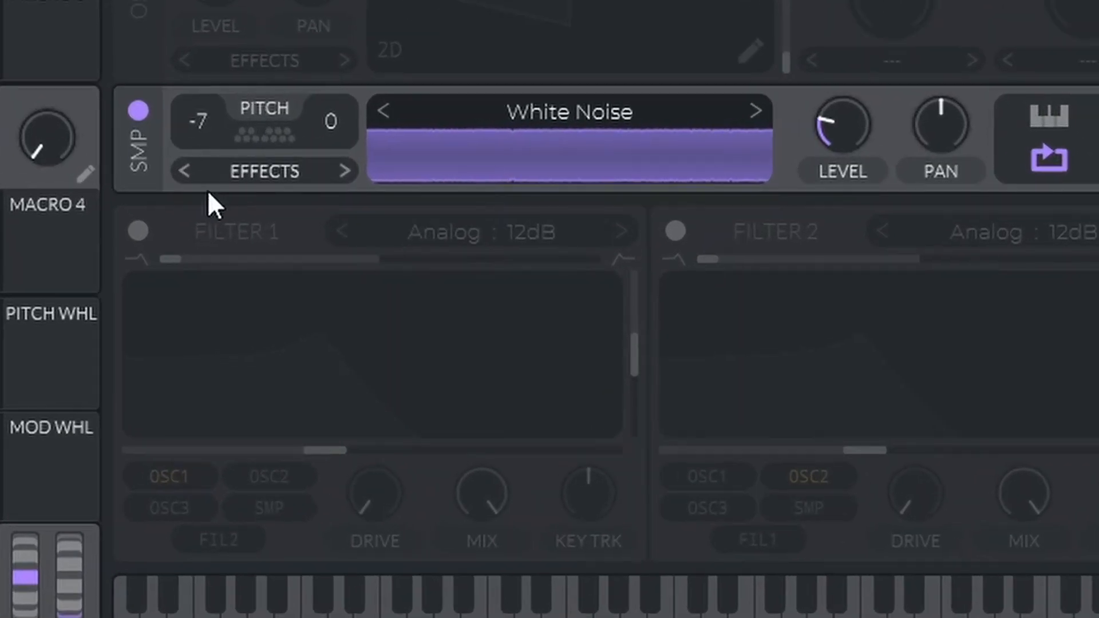
Turn on filter 1 for oscillators 1 and 2 and set its type to Digital Notch Spread
{"action": "left_click", "coordinate": [217, 396]}
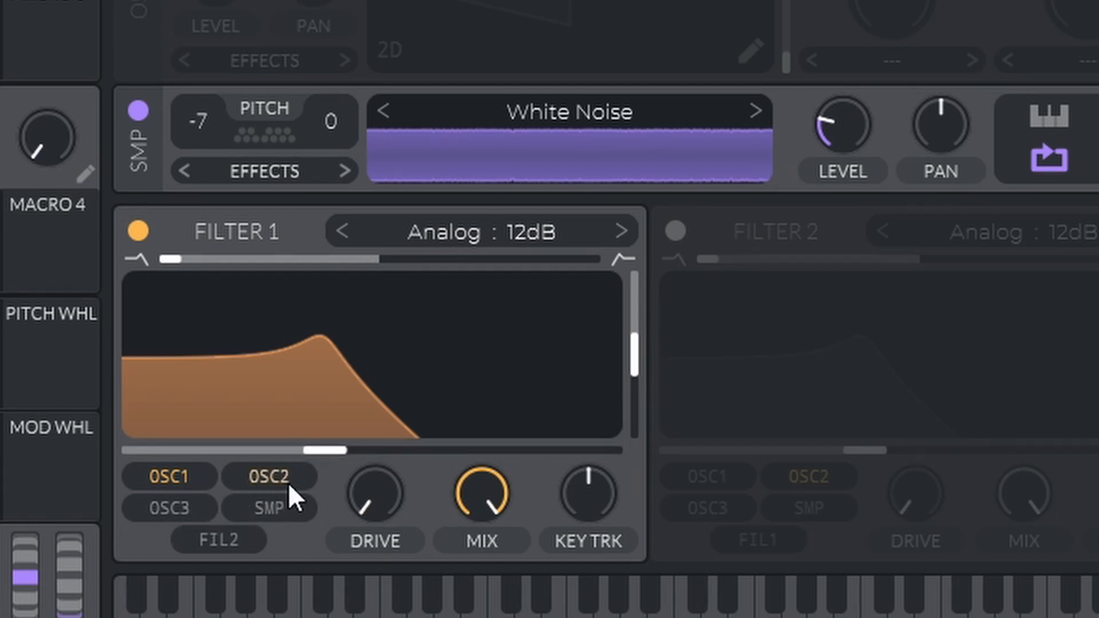
{"action": "left_click", "coordinate": [422, 231]}
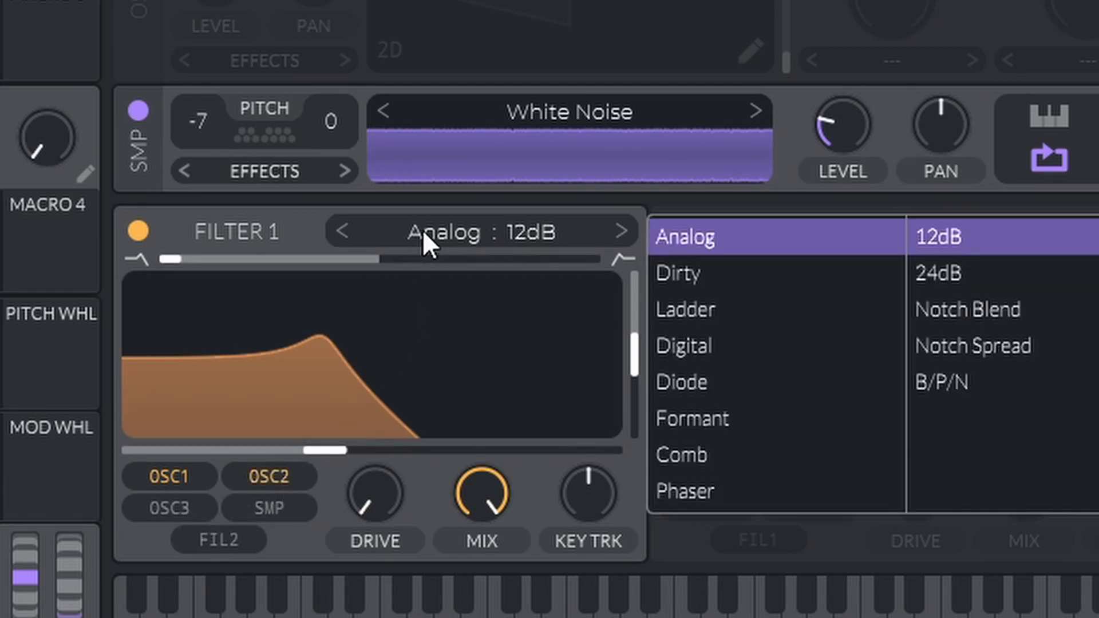
{"action": "left_click", "coordinate": [684, 349]}
{"action": "left_click", "coordinate": [945, 345]}
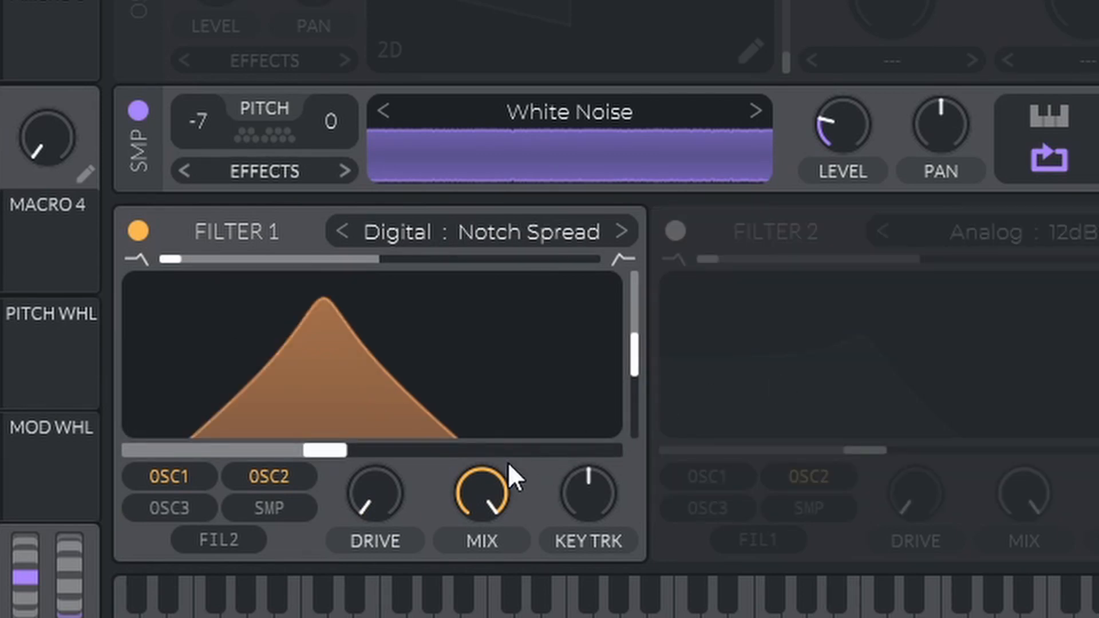
Reduce filter 1's mix to slightly under half and move its cutoff up to about two thirds of the range
{"action": "left_click_drag", "start_coordinate": [484, 488], "coordinate": [482, 568]}
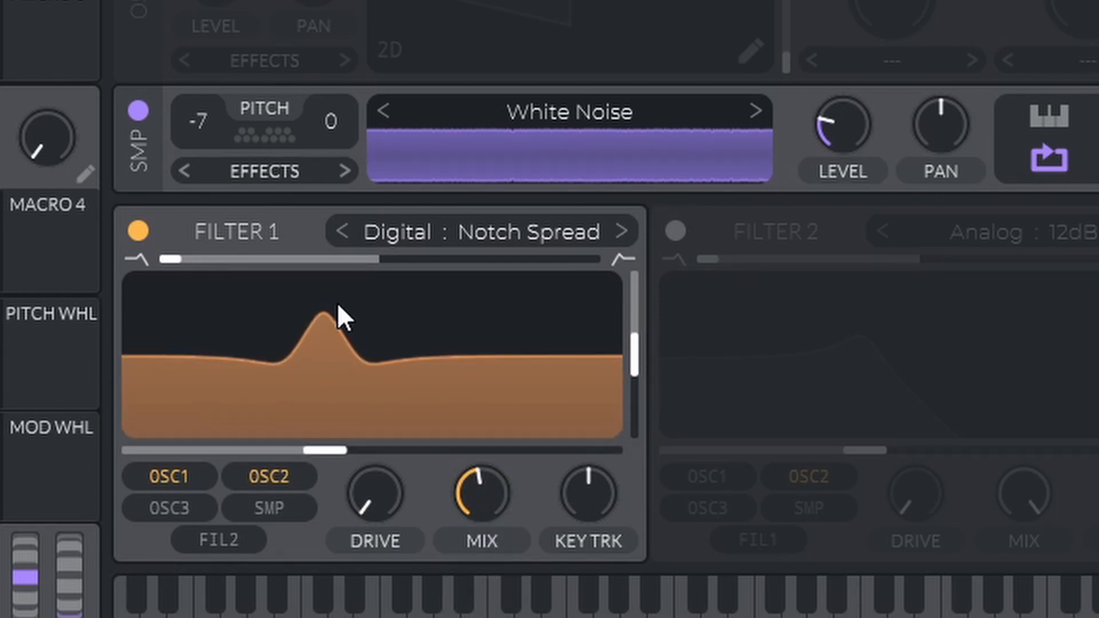
{"action": "left_click_drag", "start_coordinate": [458, 481], "coordinate": [458, 484]}
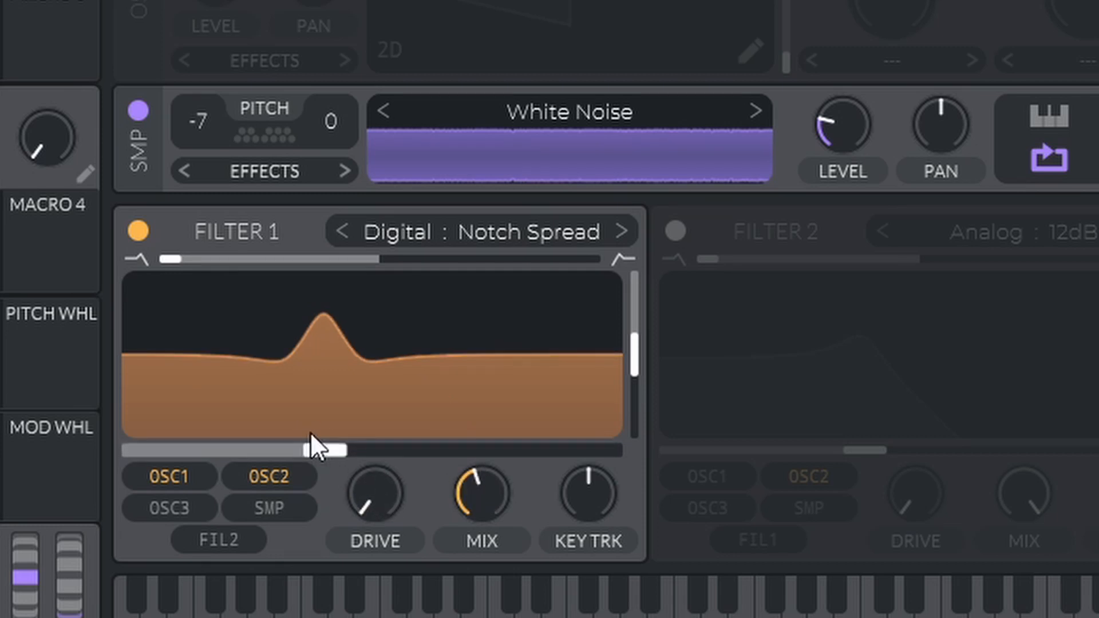
{"action": "mouse_move", "coordinate": [315, 445]}
{"action": "left_click_drag", "start_coordinate": [315, 445], "coordinate": [478, 410]}
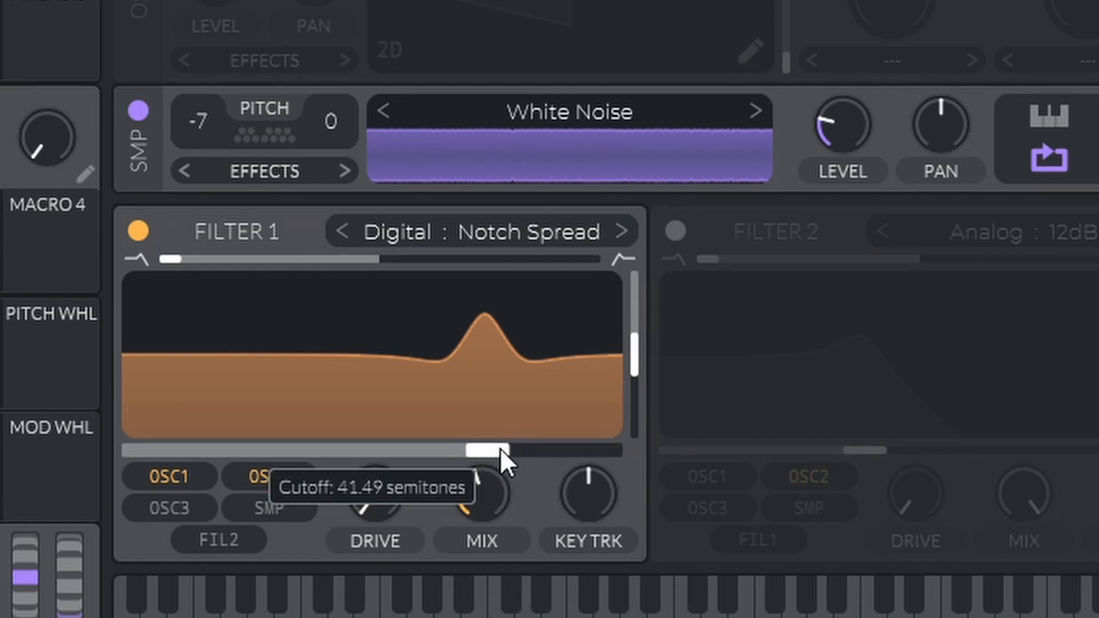
{"action": "left_click_drag", "start_coordinate": [502, 451], "coordinate": [469, 441]}
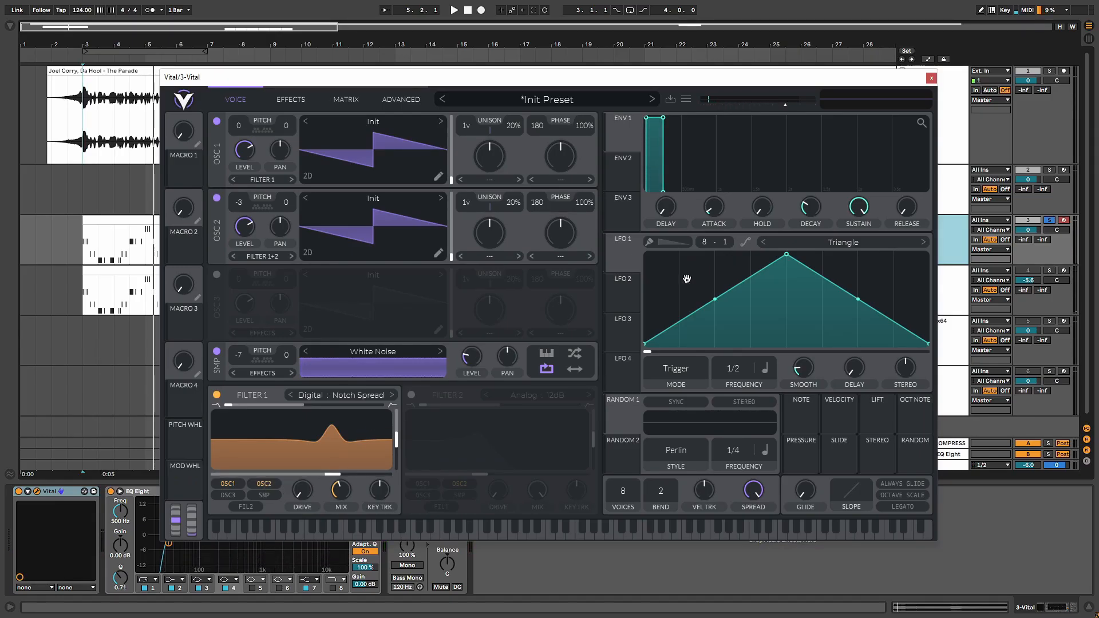
Set LFO 1's frequency to Tempo Dotted and assign the LFO to filter 1's cutoff
{"action": "left_click", "coordinate": [772, 375]}
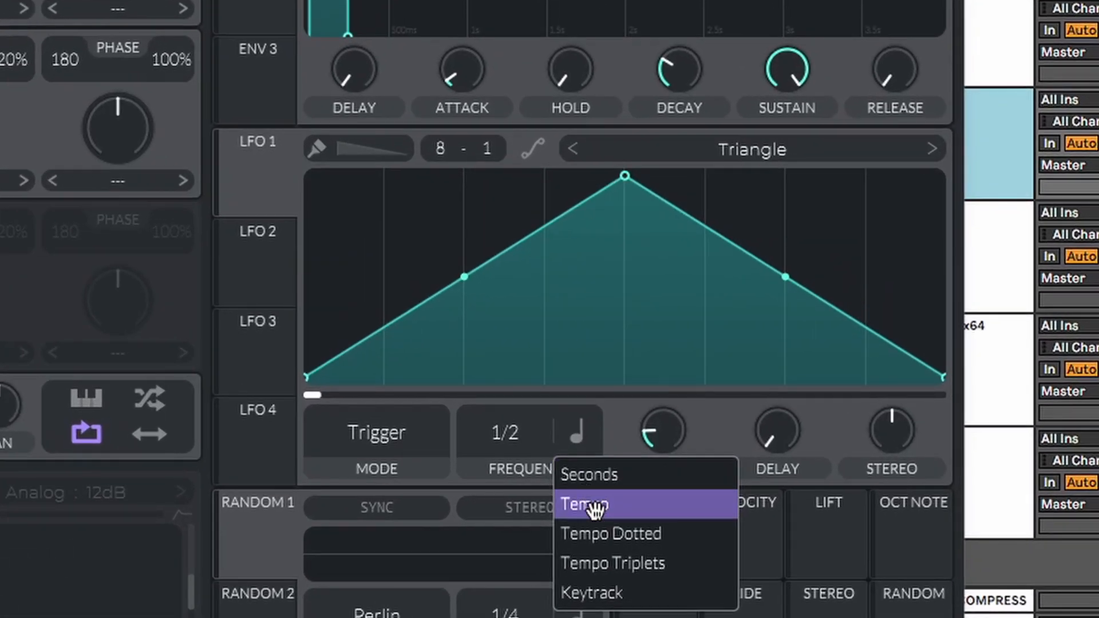
{"action": "left_click", "coordinate": [774, 413]}
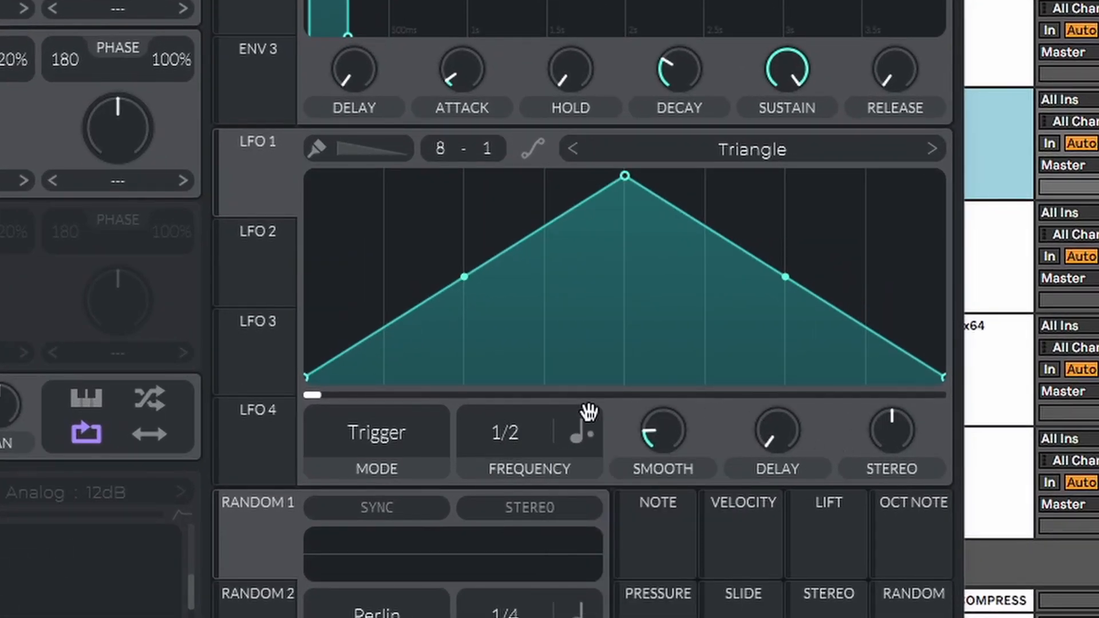
{"action": "left_click_drag", "start_coordinate": [272, 164], "coordinate": [563, 312]}
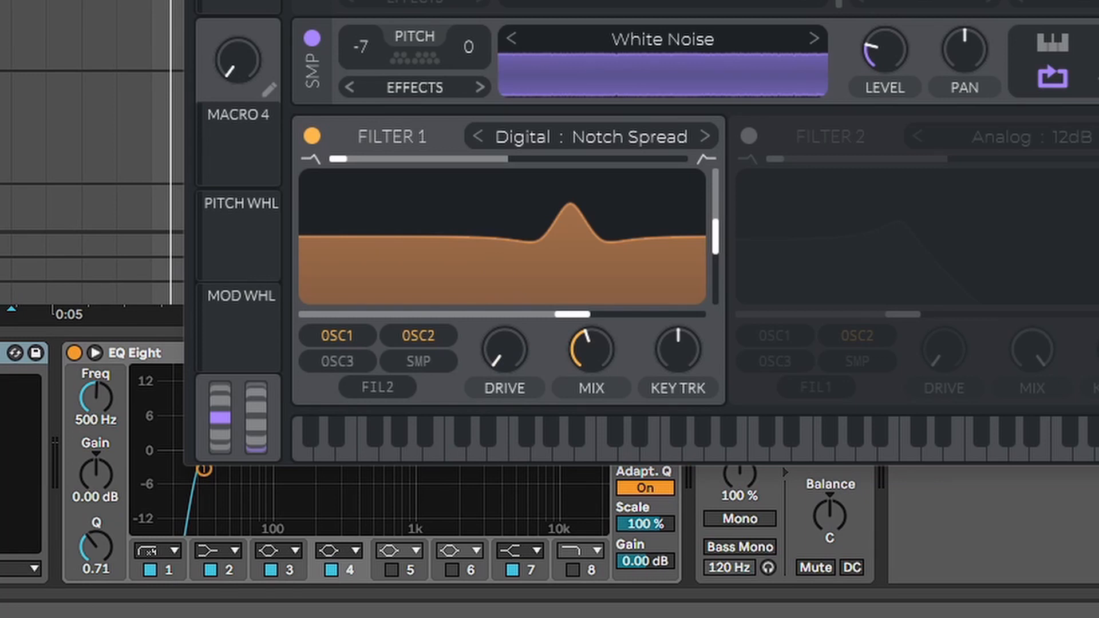
Lower filter 1's cutoff to a little over a third of its range and adjust LFO 1's modulation amount during playback
{"action": "left_click_drag", "start_coordinate": [558, 314], "coordinate": [441, 315]}
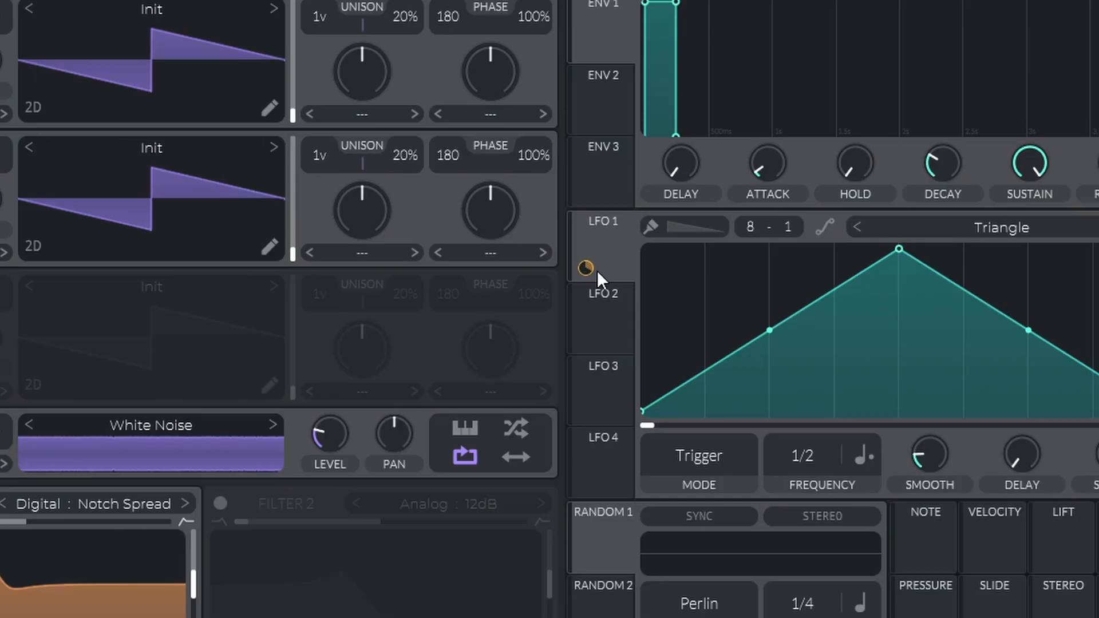
{"action": "left_click_drag", "start_coordinate": [613, 264], "coordinate": [615, 264]}
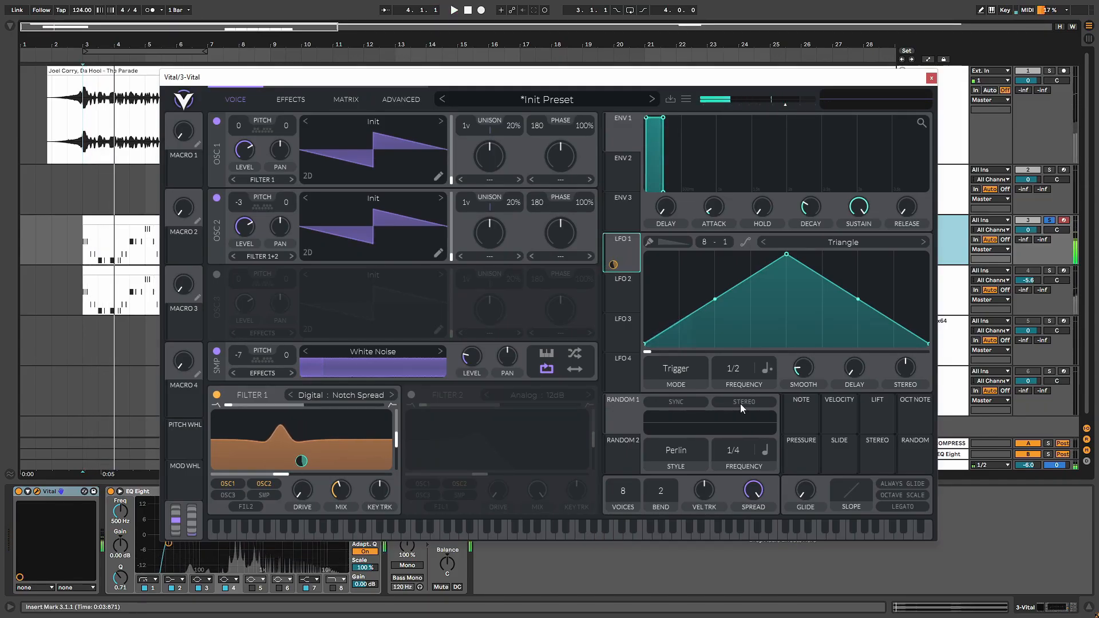
{"action": "key", "text": "space"}
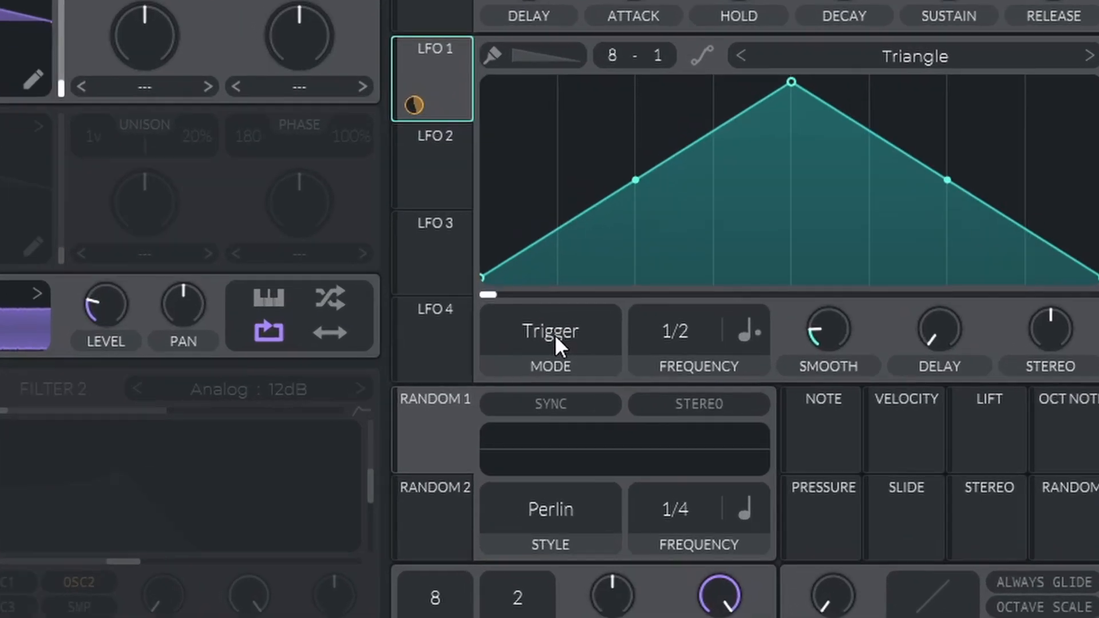
Change LFO 1's mode to Sync, audition the loop and fine-tune filter 1's mix
{"action": "left_click", "coordinate": [555, 335]}
{"action": "left_click", "coordinate": [548, 395]}
{"action": "key", "text": "space"}
{"action": "key", "text": "space"}
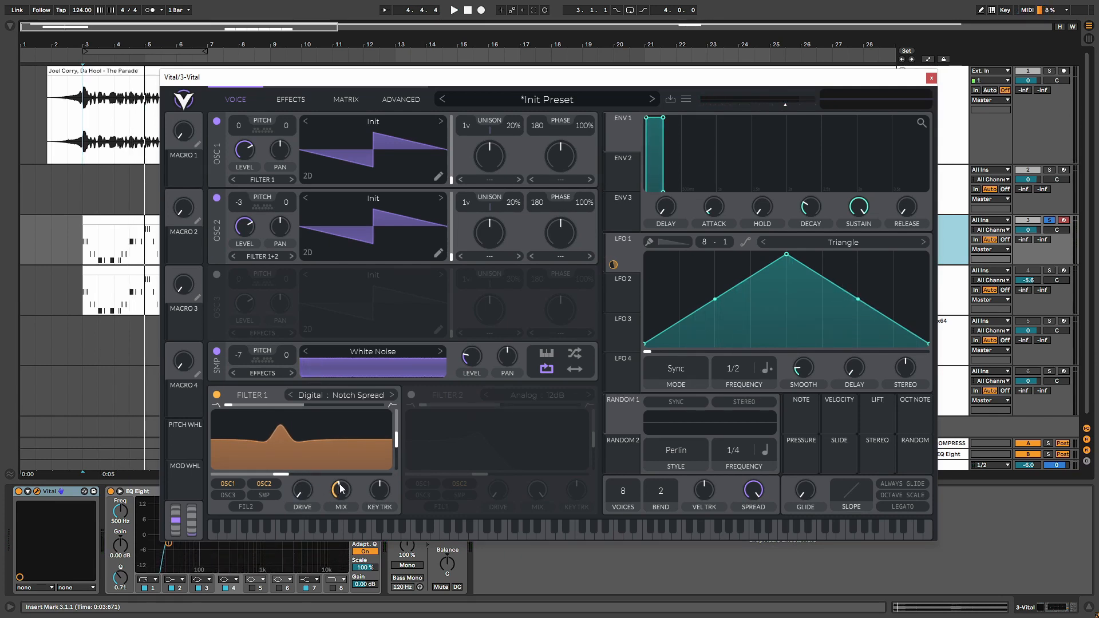
{"action": "key", "text": "space"}
{"action": "mouse_move", "coordinate": [339, 489]}
{"action": "left_mouse_down"}
{"action": "mouse_move", "coordinate": [335, 525]}
{"action": "mouse_move", "coordinate": [341, 489]}
{"action": "left_mouse_up"}
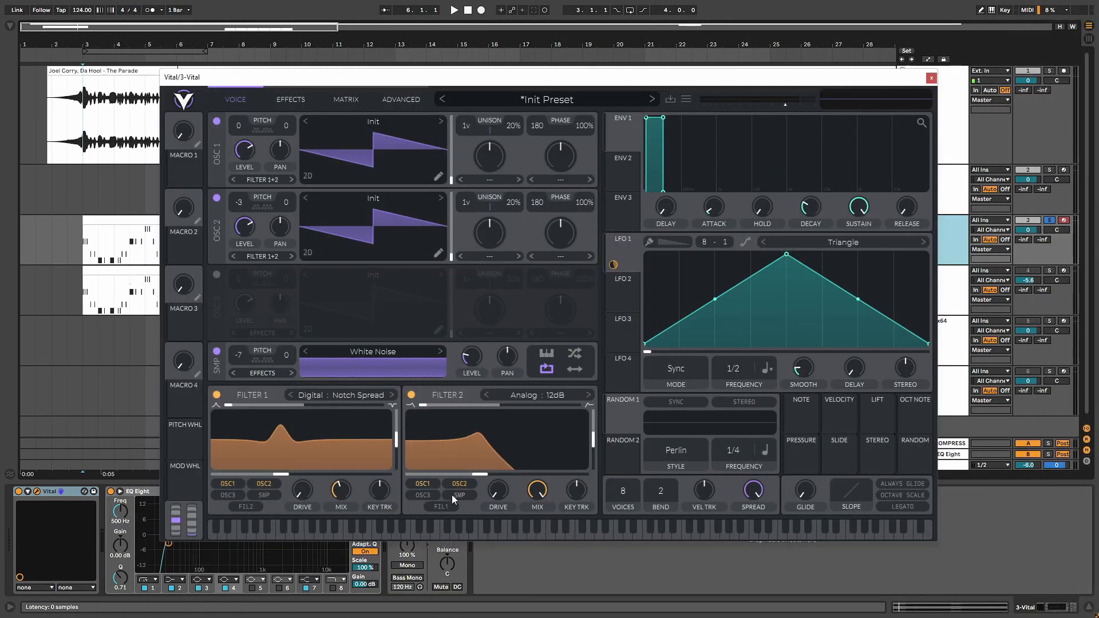
Route the noise sample into filter 2, lower the filter's resonance and raise its cutoff into the high range
{"action": "left_click", "coordinate": [454, 496]}
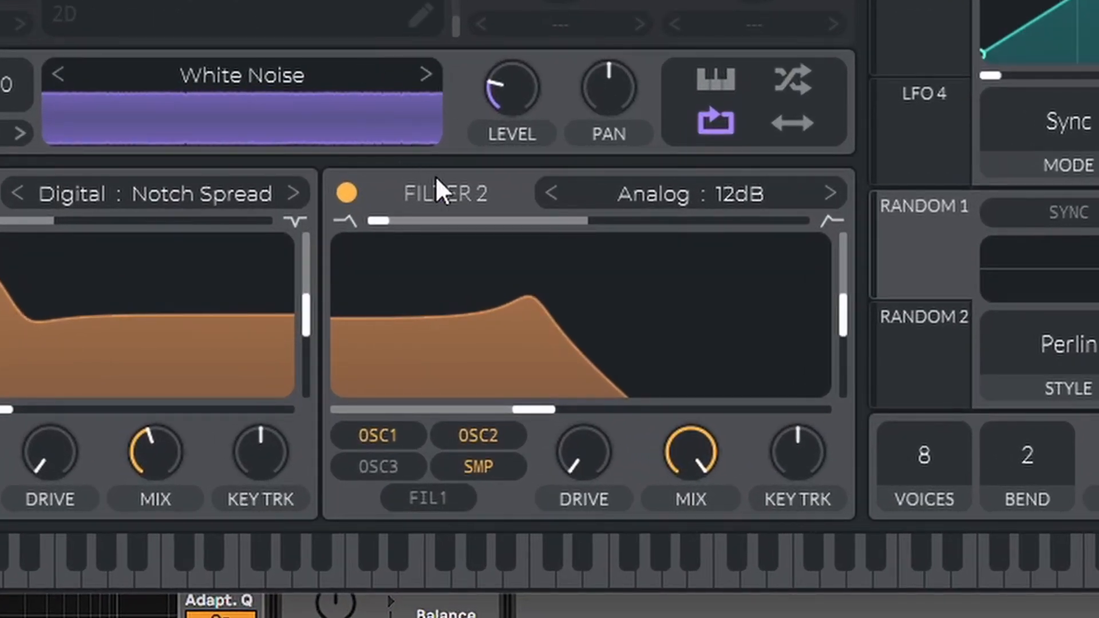
{"action": "left_click_drag", "start_coordinate": [572, 366], "coordinate": [608, 377]}
{"action": "left_click_drag", "start_coordinate": [849, 384], "coordinate": [844, 356]}
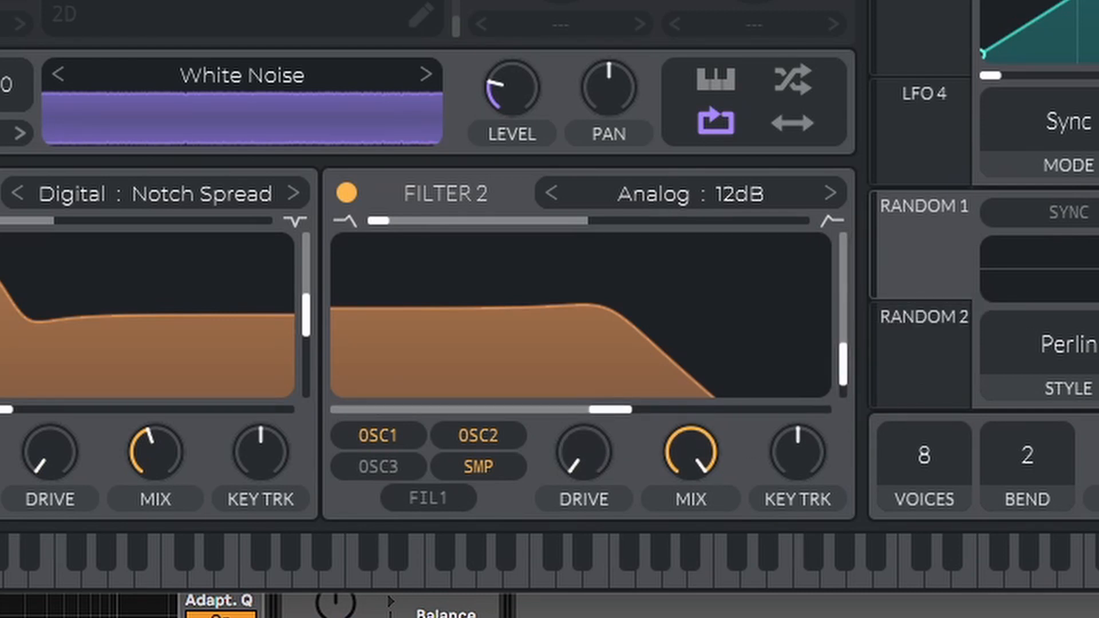
{"action": "left_click_drag", "start_coordinate": [609, 410], "coordinate": [720, 411]}
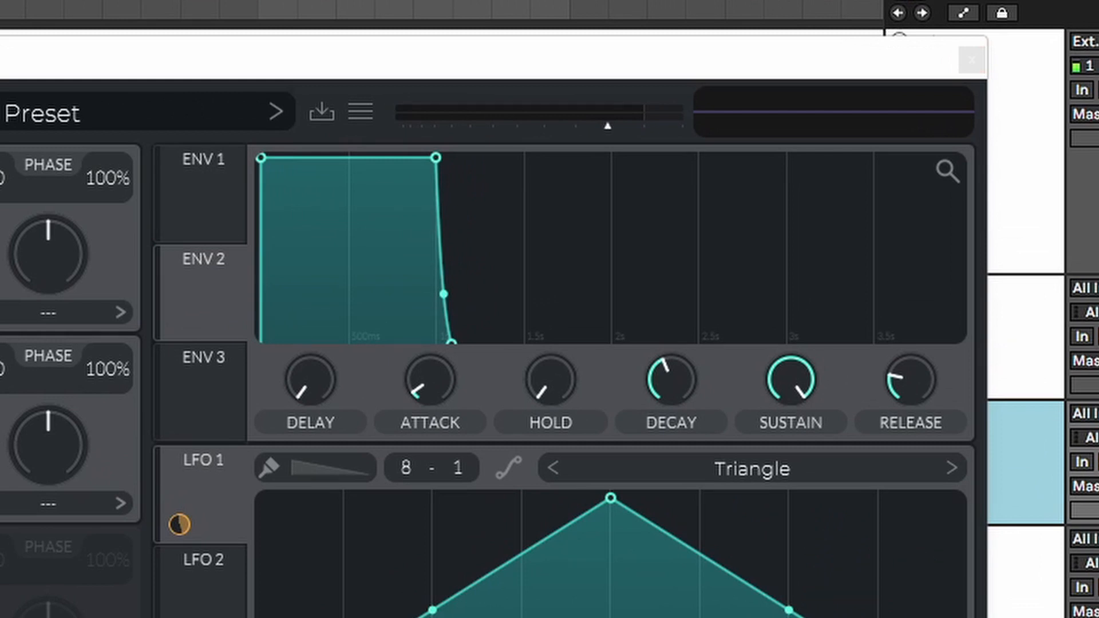
Set envelope 2's sustain to zero and shorten its decay
{"action": "left_click_drag", "start_coordinate": [790, 380], "coordinate": [790, 435]}
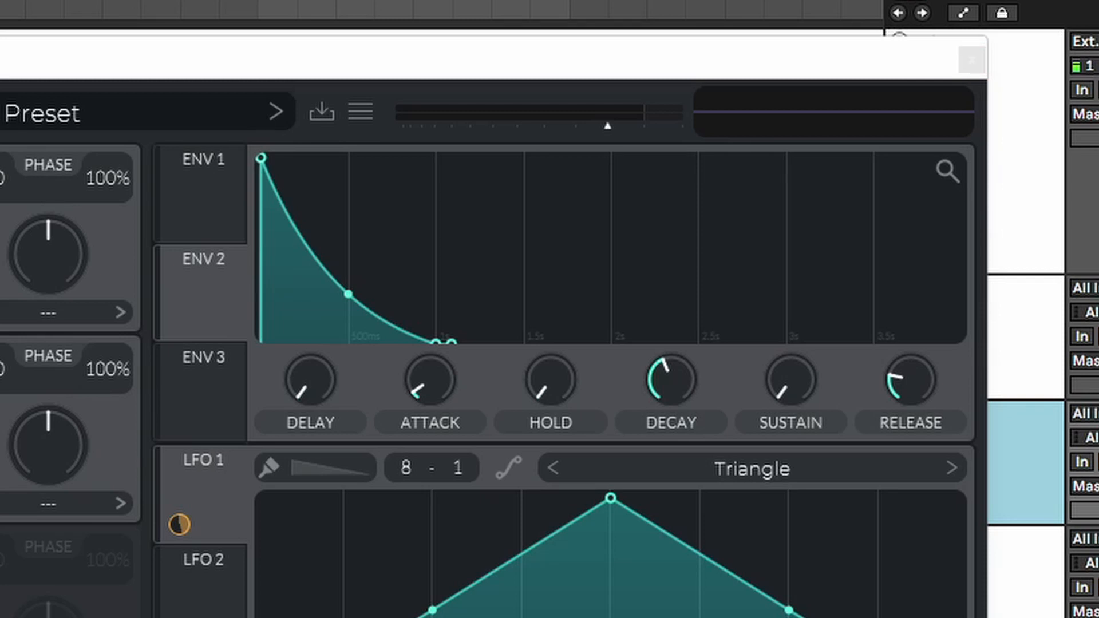
{"action": "left_click_drag", "start_coordinate": [664, 376], "coordinate": [651, 405]}
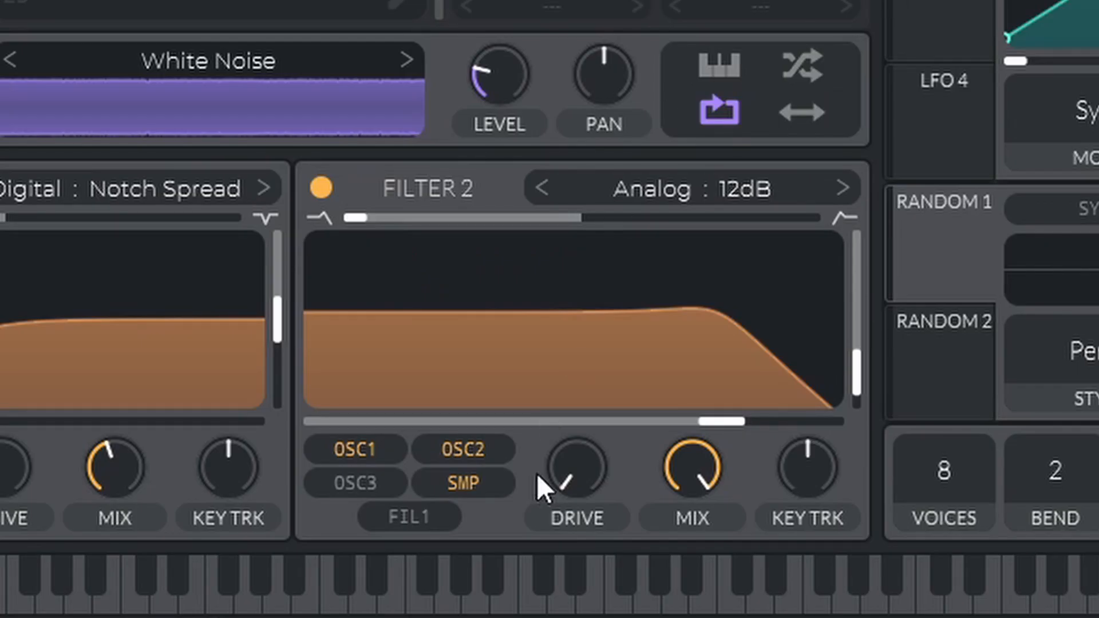
Fine-tune filter 2's response curve and audition the loop
{"action": "mouse_move", "coordinate": [560, 391]}
{"action": "left_click_drag", "start_coordinate": [560, 391], "coordinate": [560, 427]}
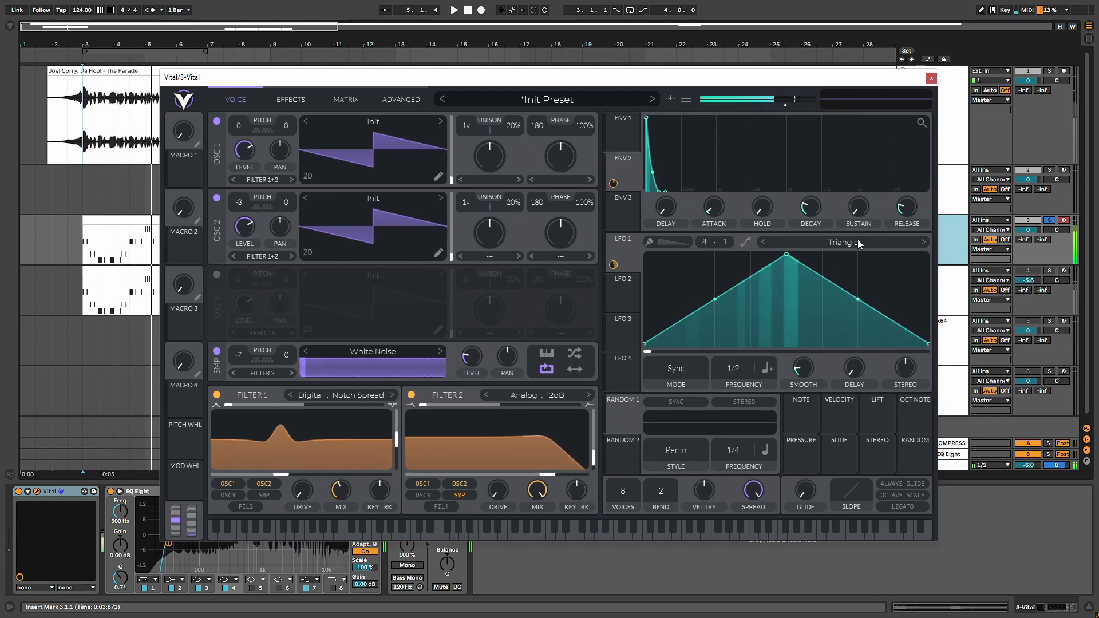
{"action": "key", "text": "space"}
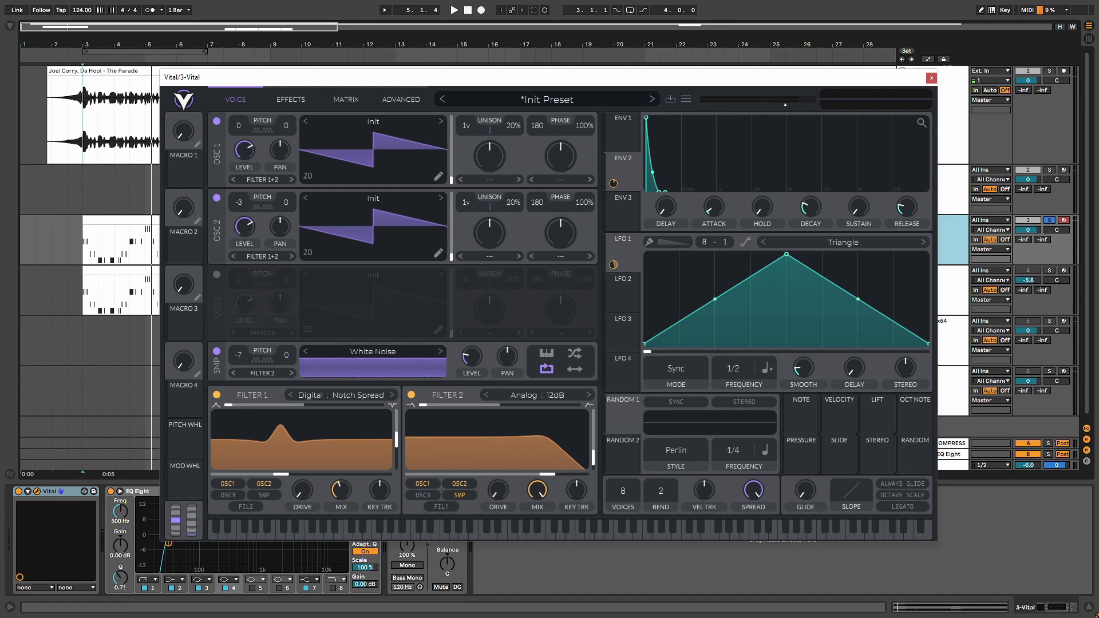
Enable the Distortion effect and move it to the start of the effects chain
{"action": "left_click", "coordinate": [284, 104]}
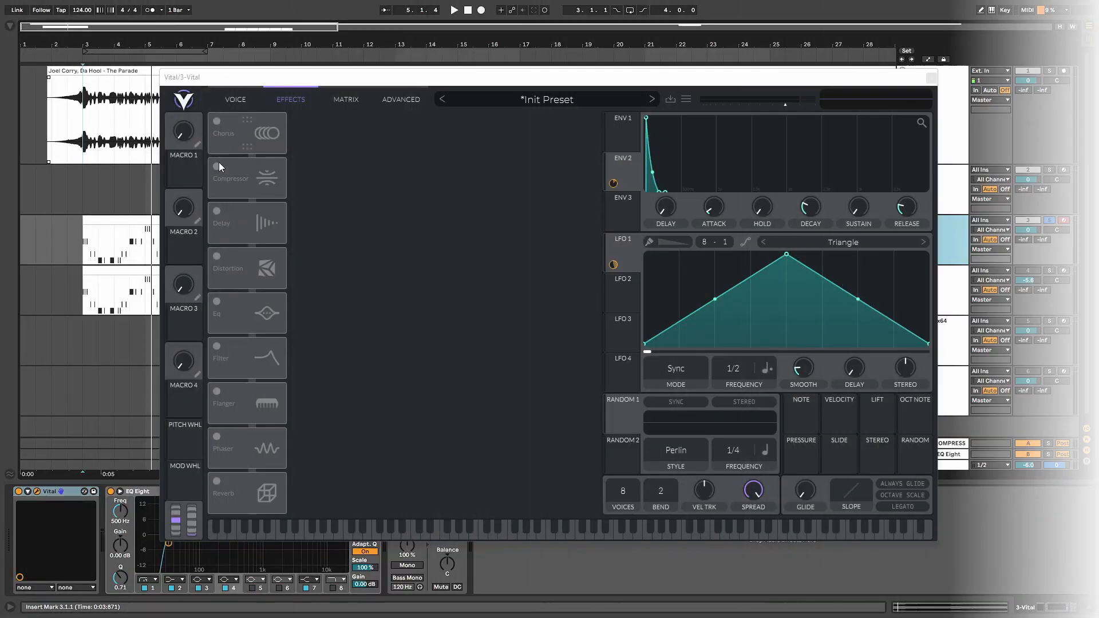
{"action": "left_click", "coordinate": [233, 270]}
{"action": "left_click_drag", "start_coordinate": [233, 270], "coordinate": [256, 108]}
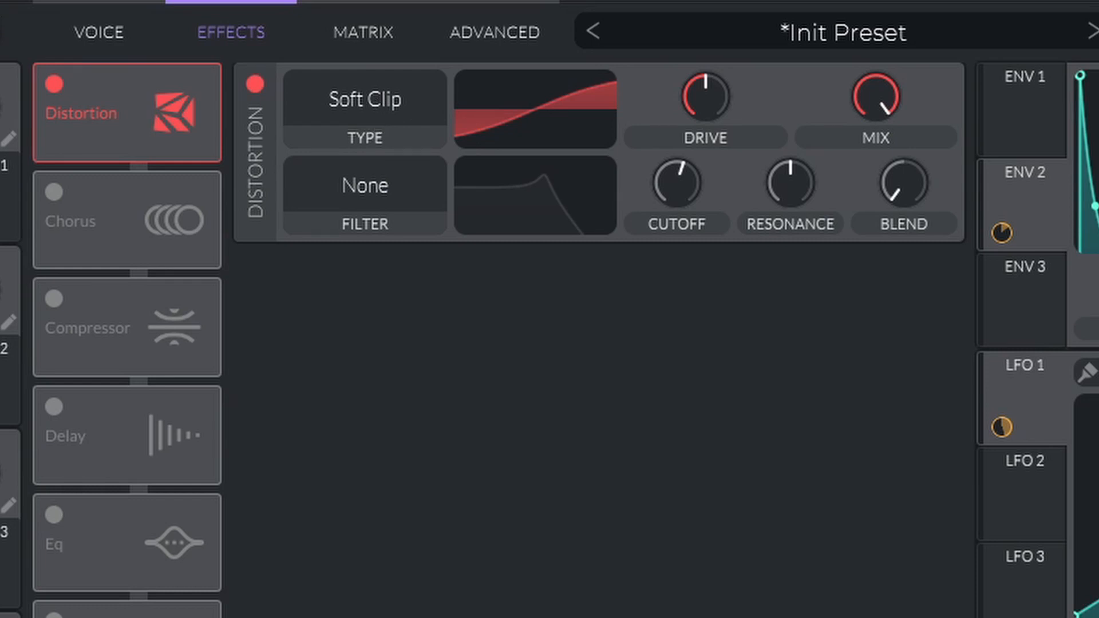
Raise the Soft Clip distortion's drive to near maximum, lower its mix to a bit under half, and audition the loop
{"action": "left_click_drag", "start_coordinate": [709, 118], "coordinate": [709, 92]}
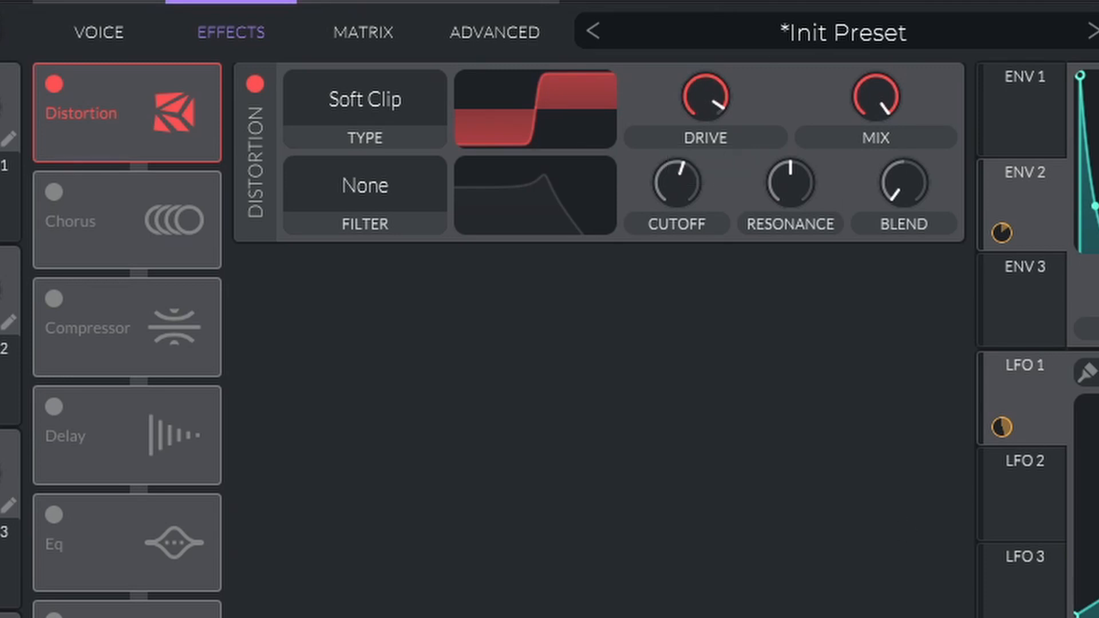
{"action": "left_click_drag", "start_coordinate": [871, 91], "coordinate": [870, 251]}
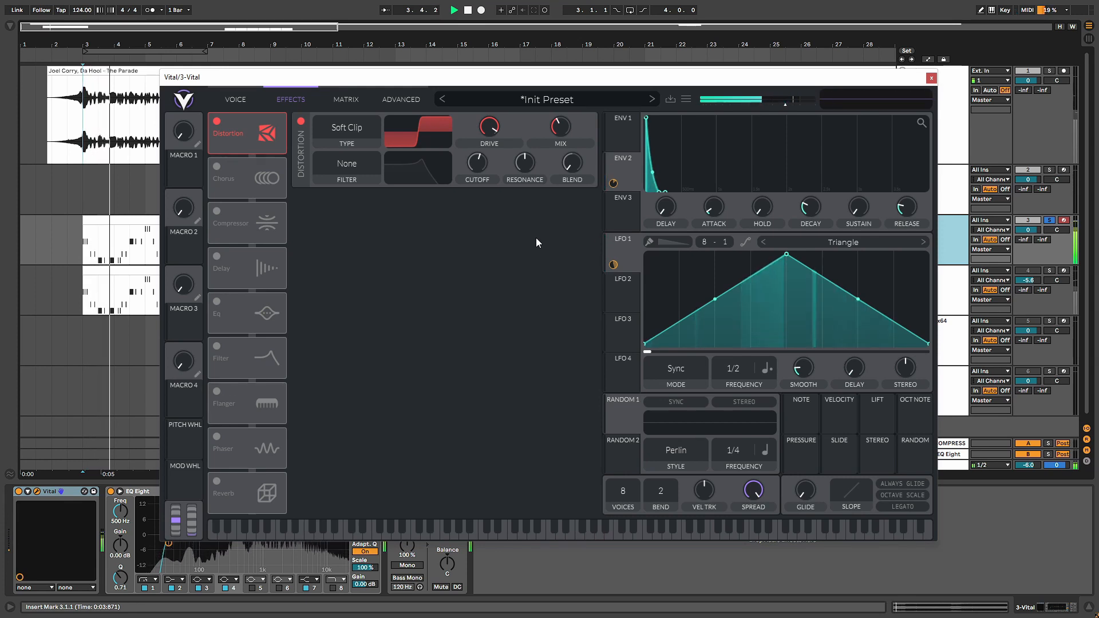
{"action": "key", "text": "space"}
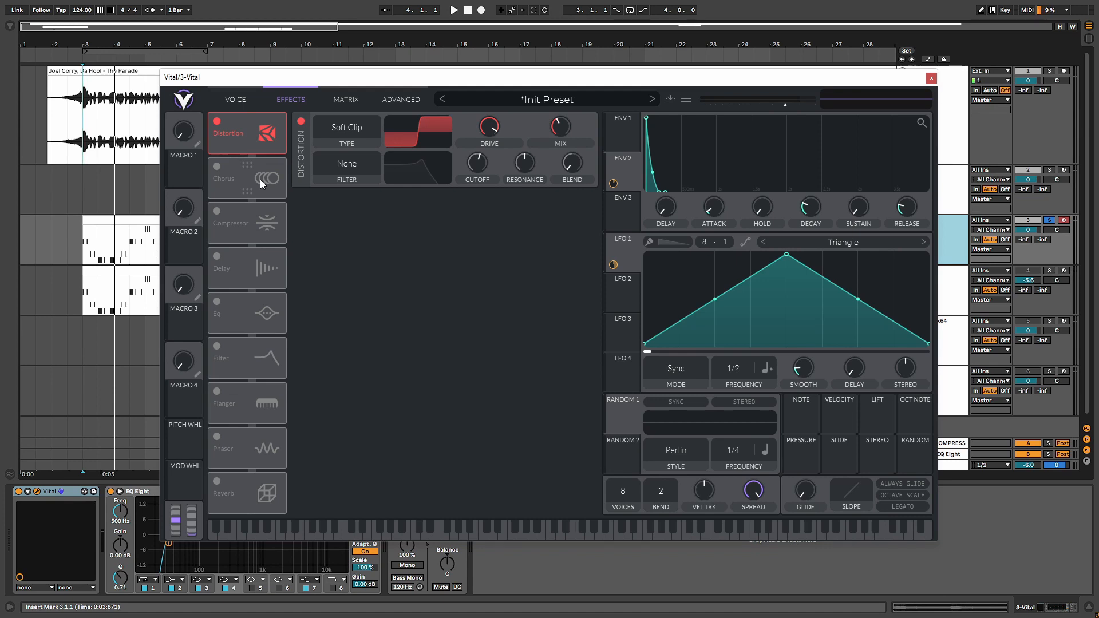
Play the reference track Joel Corry, Da Hool - The Parade and compare it with the synth clip
{"action": "left_click", "coordinate": [84, 113]}
{"action": "key", "text": "space"}
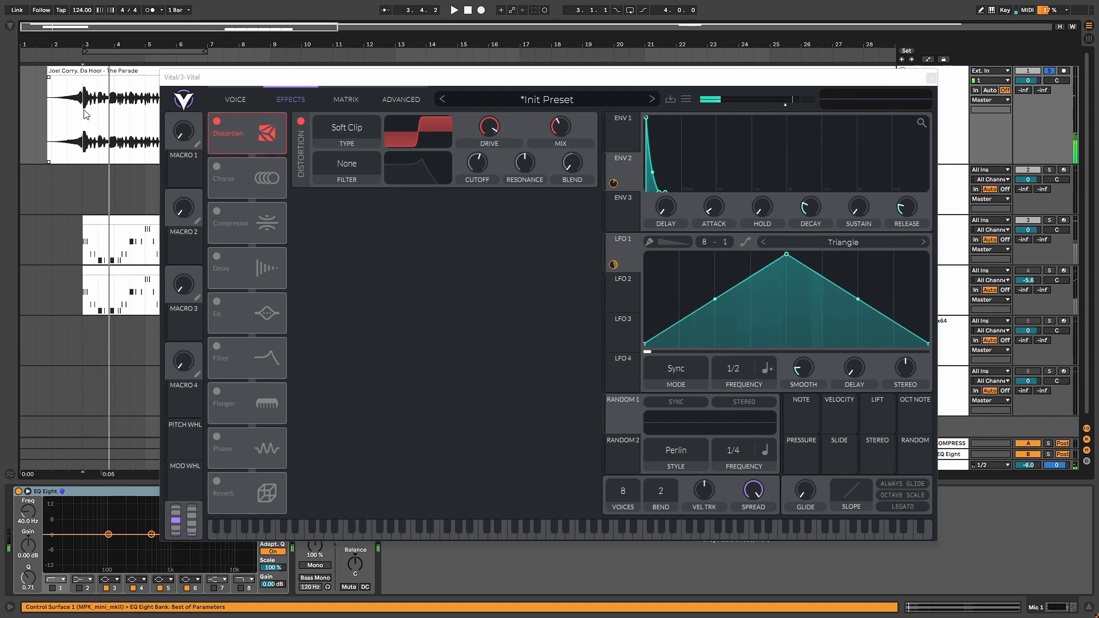
{"action": "left_click", "coordinate": [115, 222]}
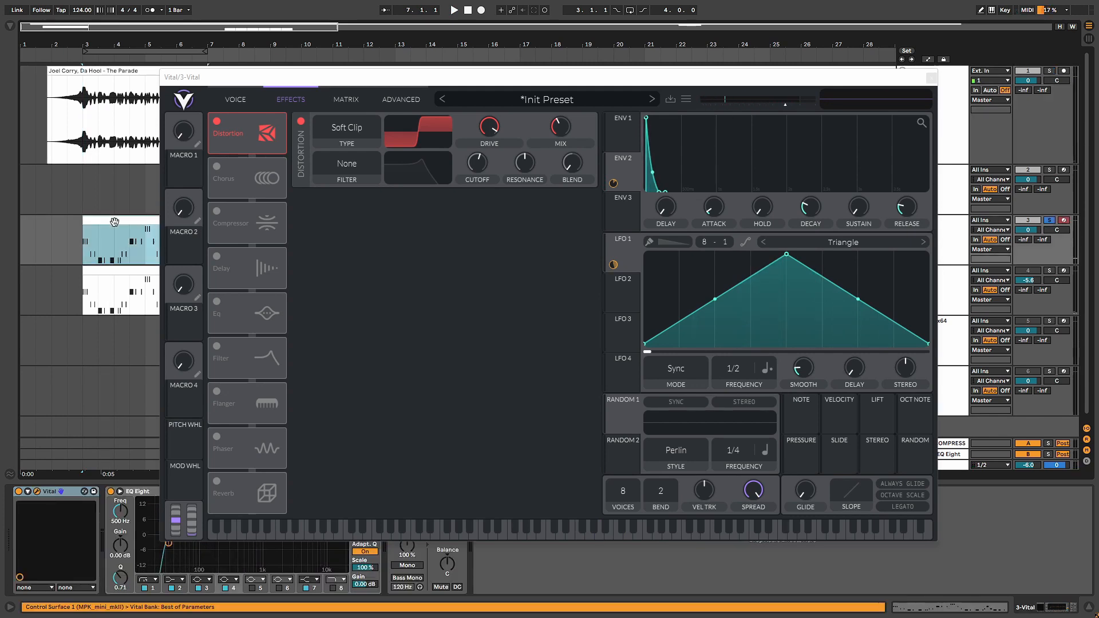
{"action": "key", "text": "space"}
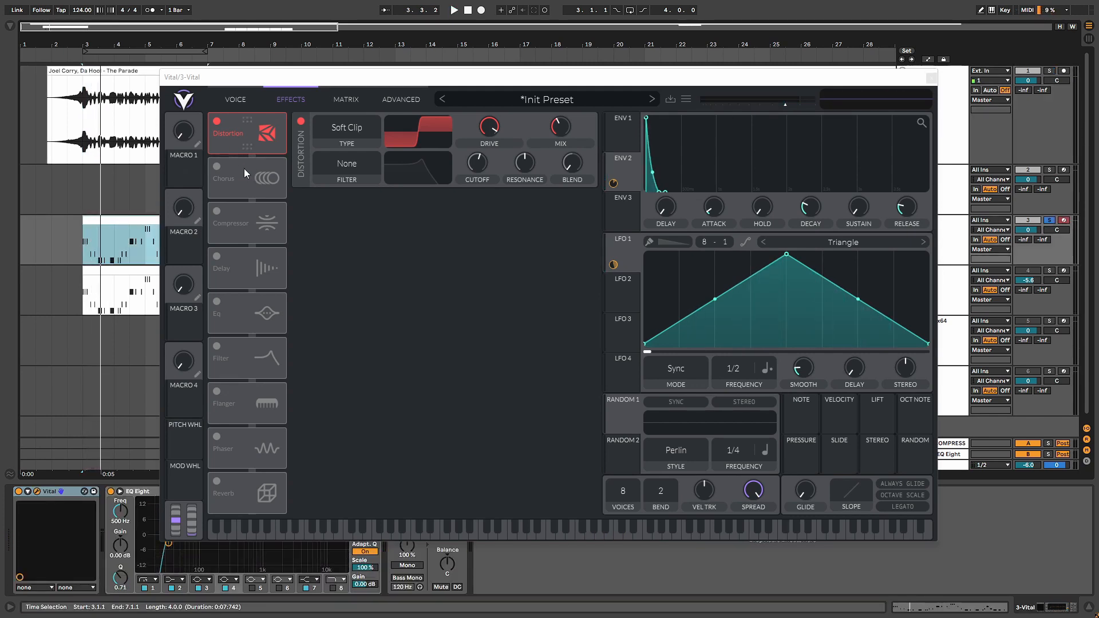
Enable the Chorus effect, raise its mix to roughly three quarters and set its voices to 4
{"action": "left_click", "coordinate": [218, 171]}
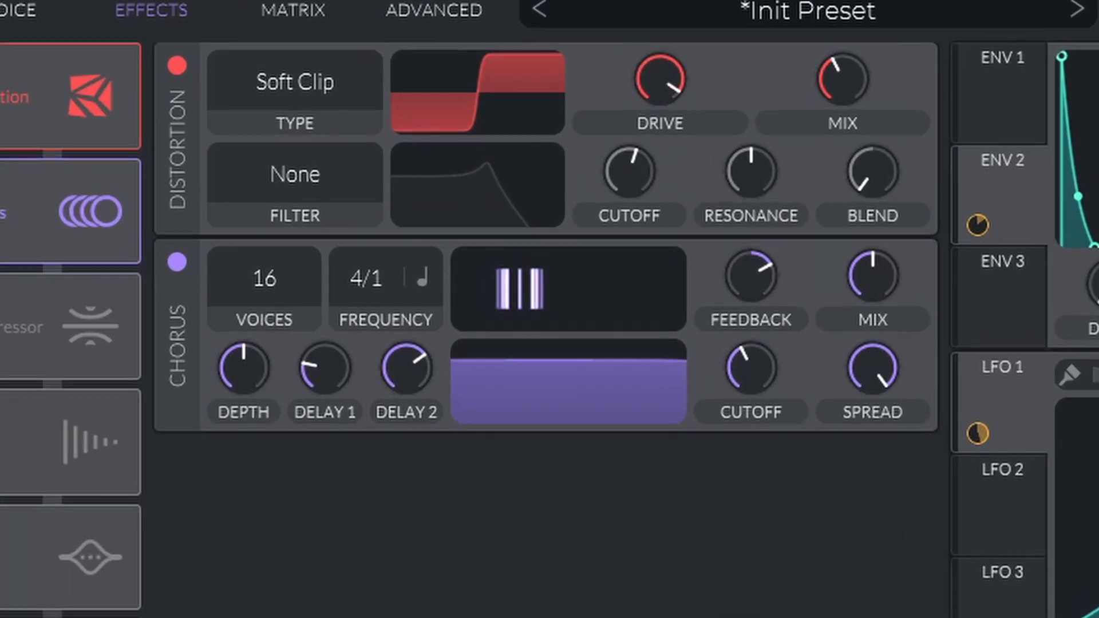
{"action": "left_click_drag", "start_coordinate": [894, 263], "coordinate": [891, 221]}
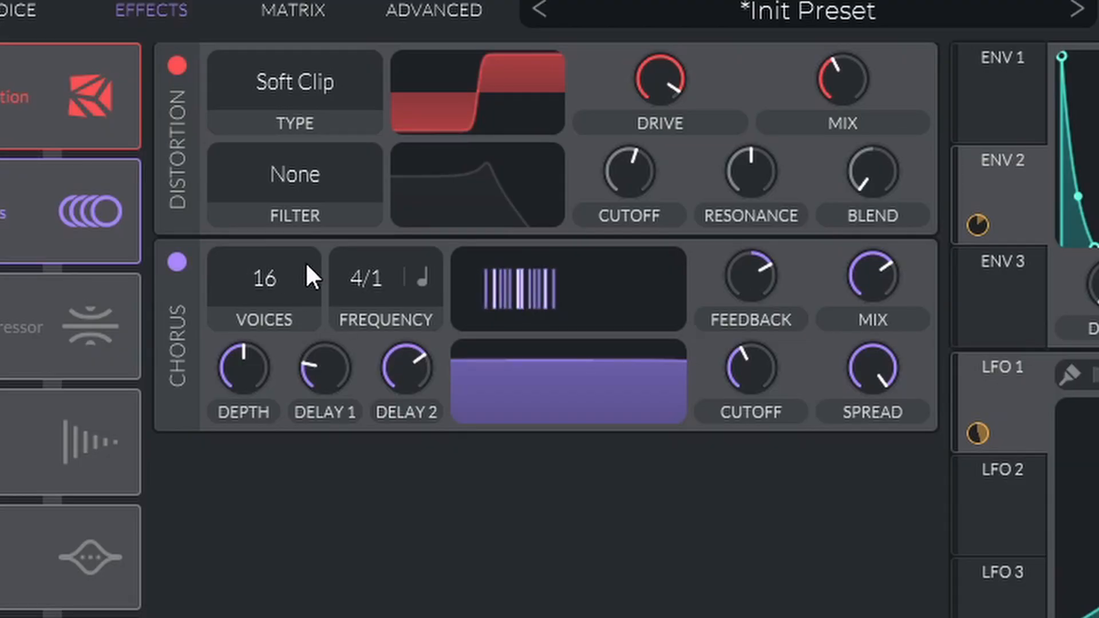
{"action": "left_click_drag", "start_coordinate": [270, 319], "coordinate": [272, 379]}
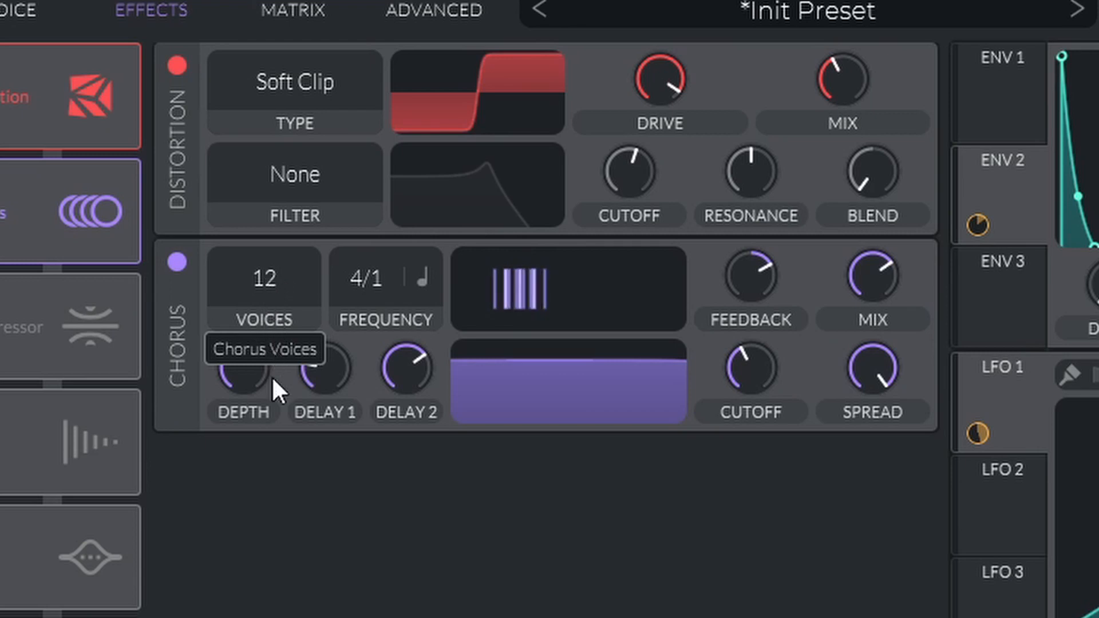
{"action": "left_click_drag", "start_coordinate": [281, 534], "coordinate": [284, 617]}
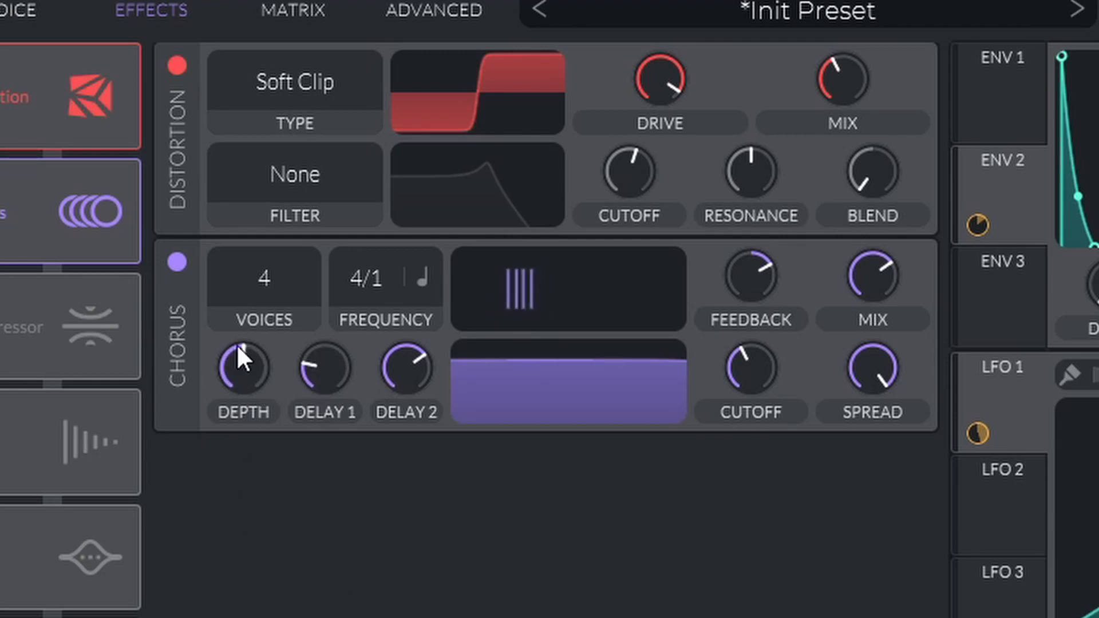
Tighten the chorus by setting its depth to about 10%, shortening Delay 2 and resetting the feedback to zero
{"action": "left_click_drag", "start_coordinate": [238, 350], "coordinate": [225, 462]}
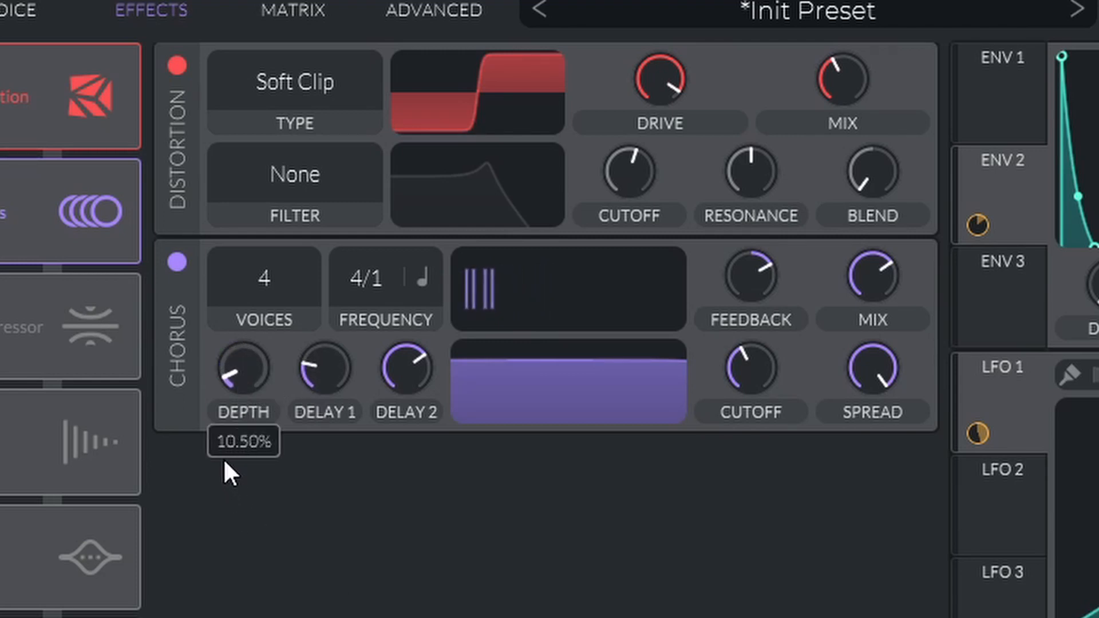
{"action": "mouse_move", "coordinate": [239, 366]}
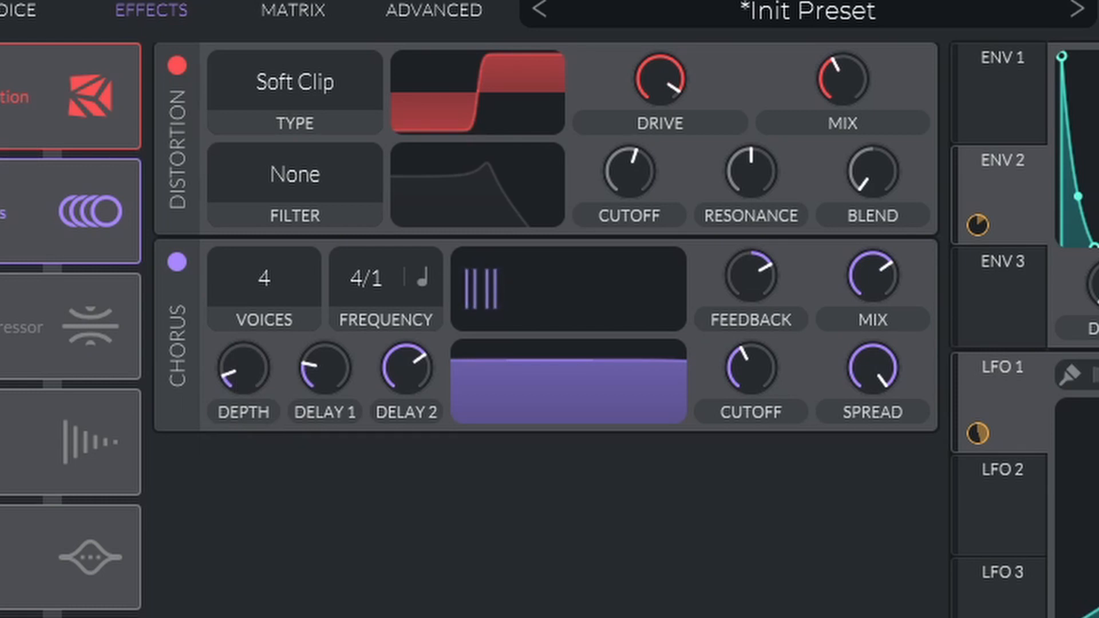
{"action": "left_click_drag", "start_coordinate": [323, 349], "coordinate": [339, 408]}
{"action": "left_click_drag", "start_coordinate": [417, 370], "coordinate": [413, 483]}
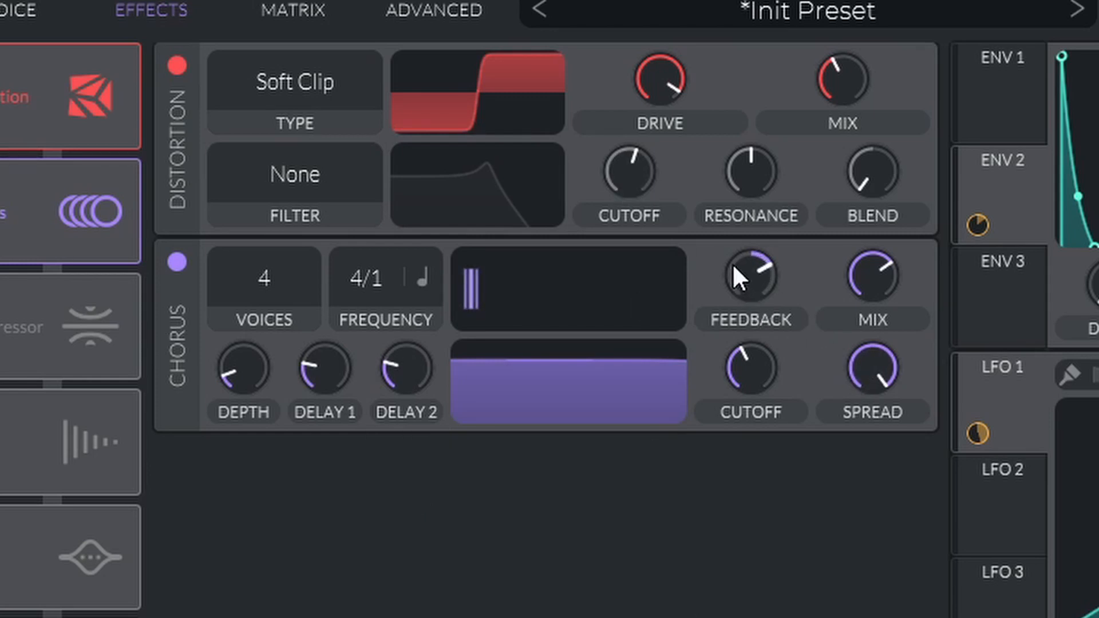
{"action": "double_click", "coordinate": [748, 276]}
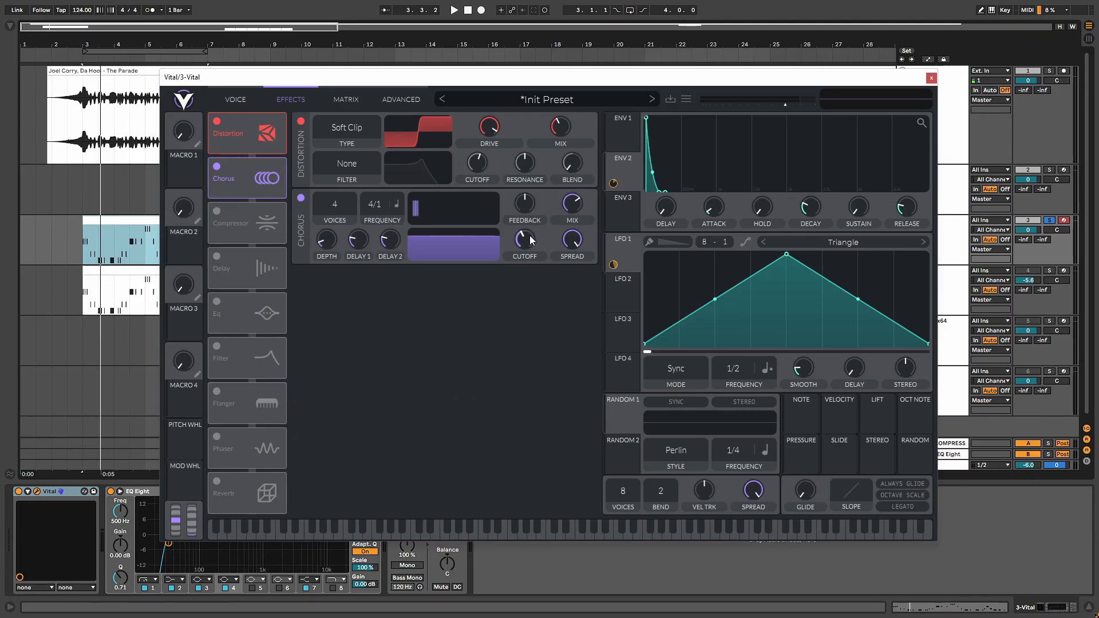
Audition the loop with the chorus bypassed and active, leaving the chorus enabled
{"action": "key", "text": "space"}
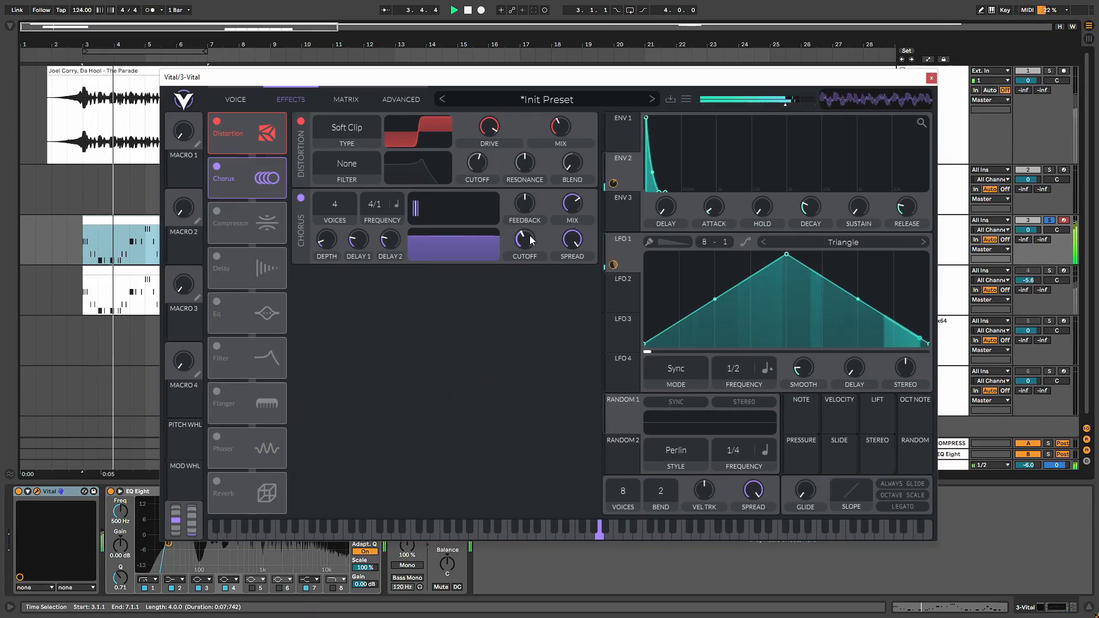
{"action": "left_click", "coordinate": [301, 198]}
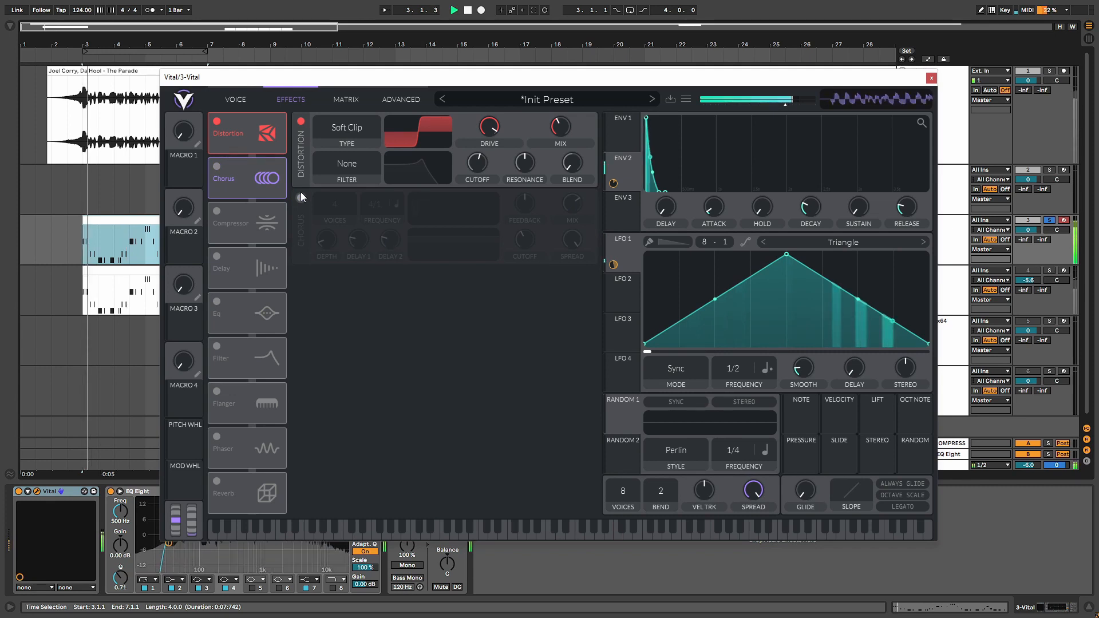
{"action": "left_click", "coordinate": [301, 198]}
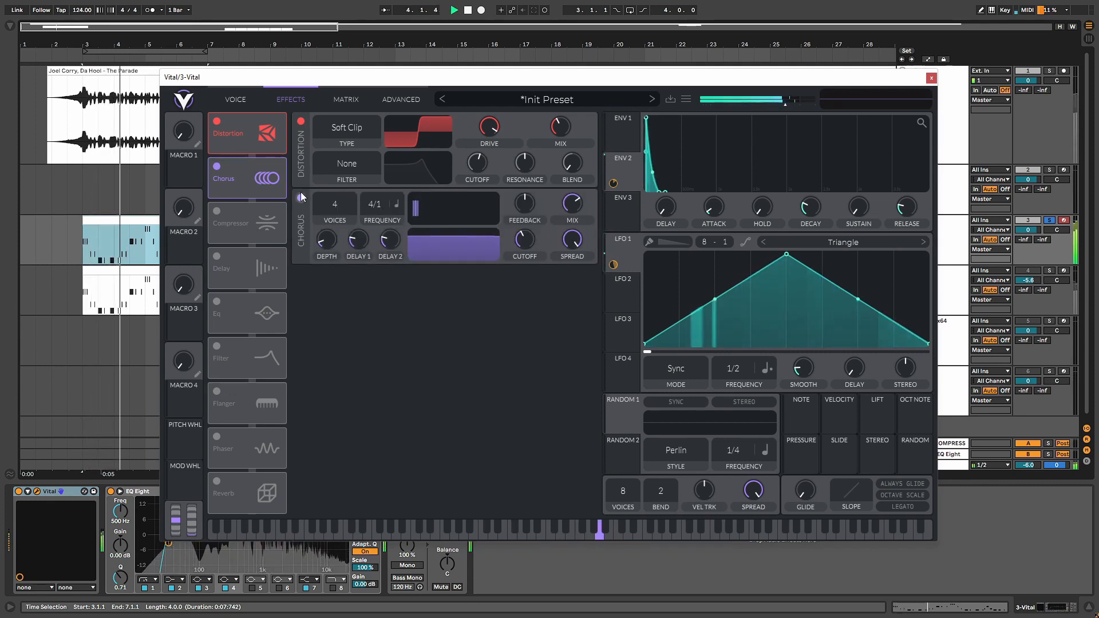
{"action": "left_click", "coordinate": [301, 198]}
{"action": "key", "text": "space"}
{"action": "left_click", "coordinate": [301, 197]}
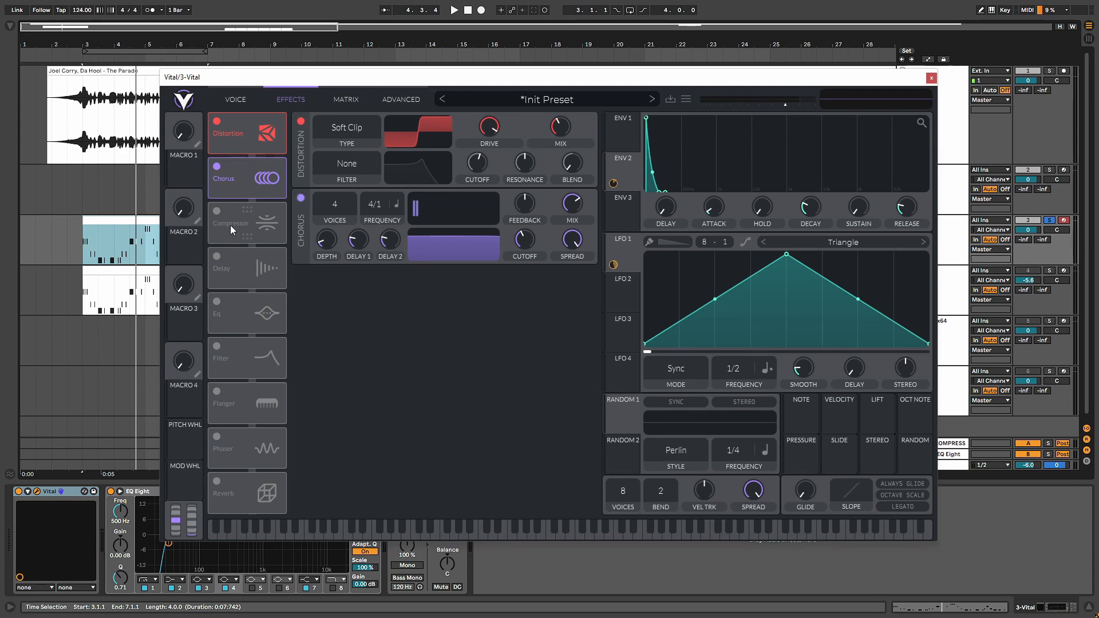
Enable the Multiband compressor, lower its low-band gain below zero and slightly reduce its mid-band gain
{"action": "left_click", "coordinate": [217, 211]}
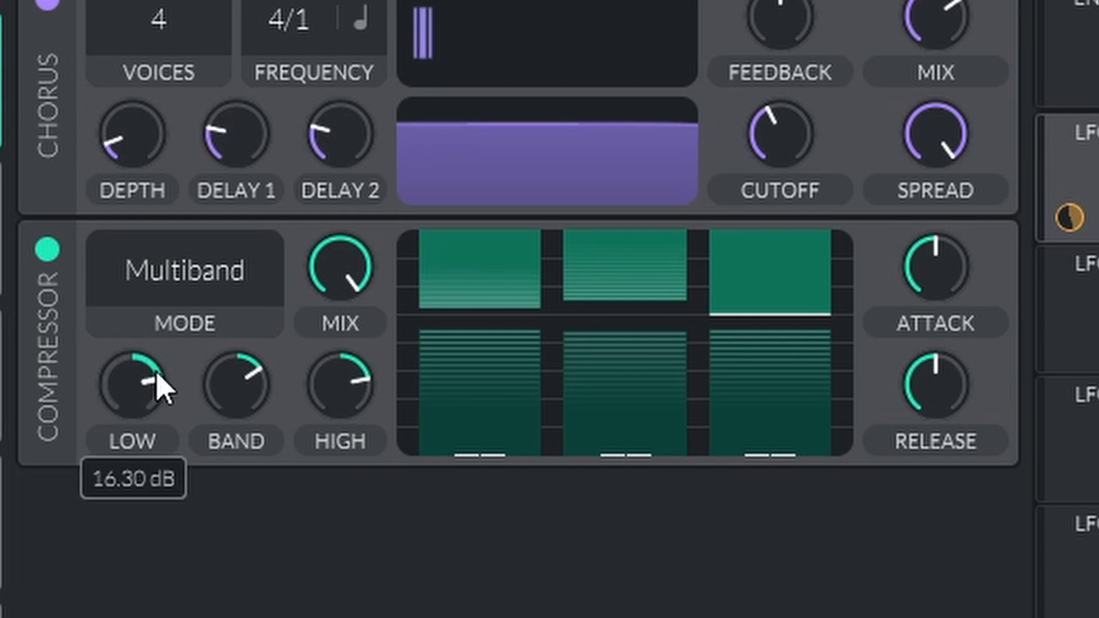
{"action": "left_click_drag", "start_coordinate": [153, 380], "coordinate": [155, 544]}
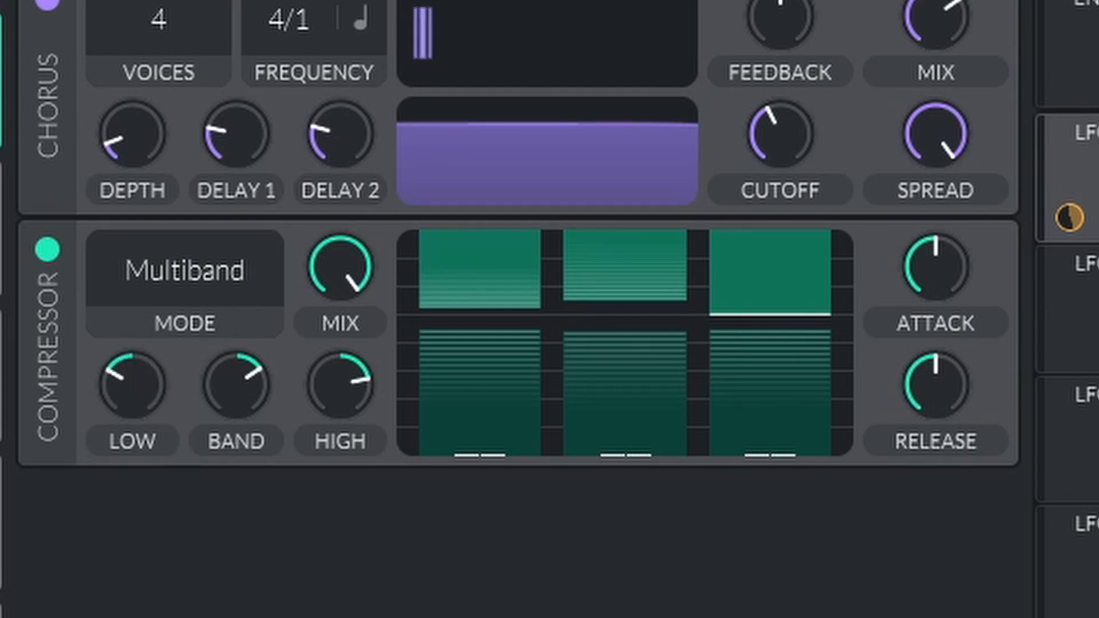
{"action": "left_click_drag", "start_coordinate": [136, 384], "coordinate": [134, 392]}
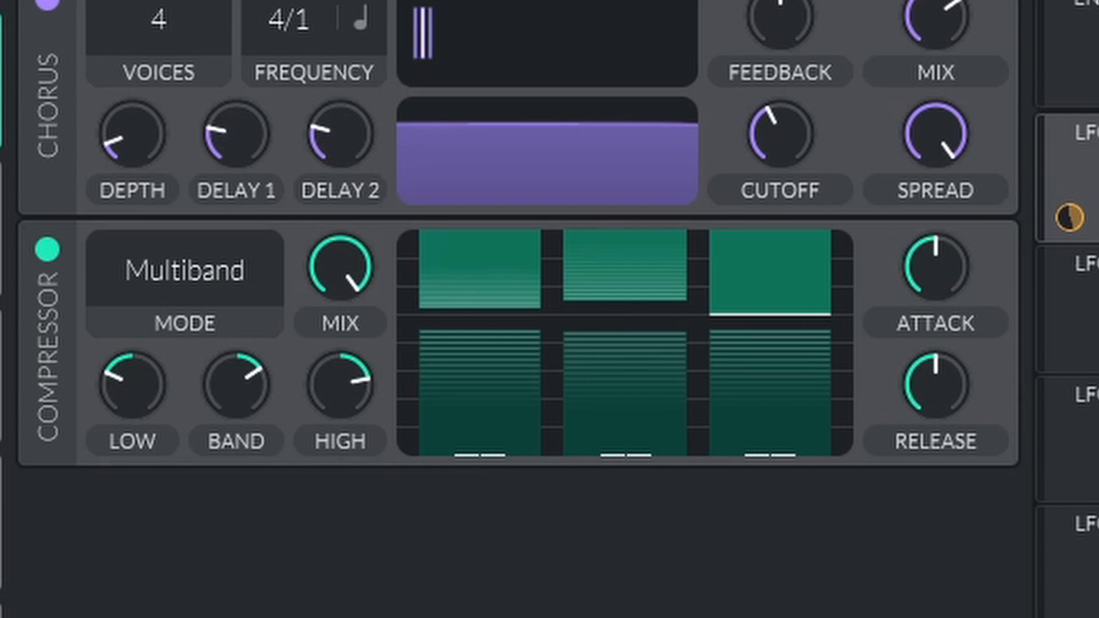
{"action": "left_click_drag", "start_coordinate": [230, 373], "coordinate": [231, 380]}
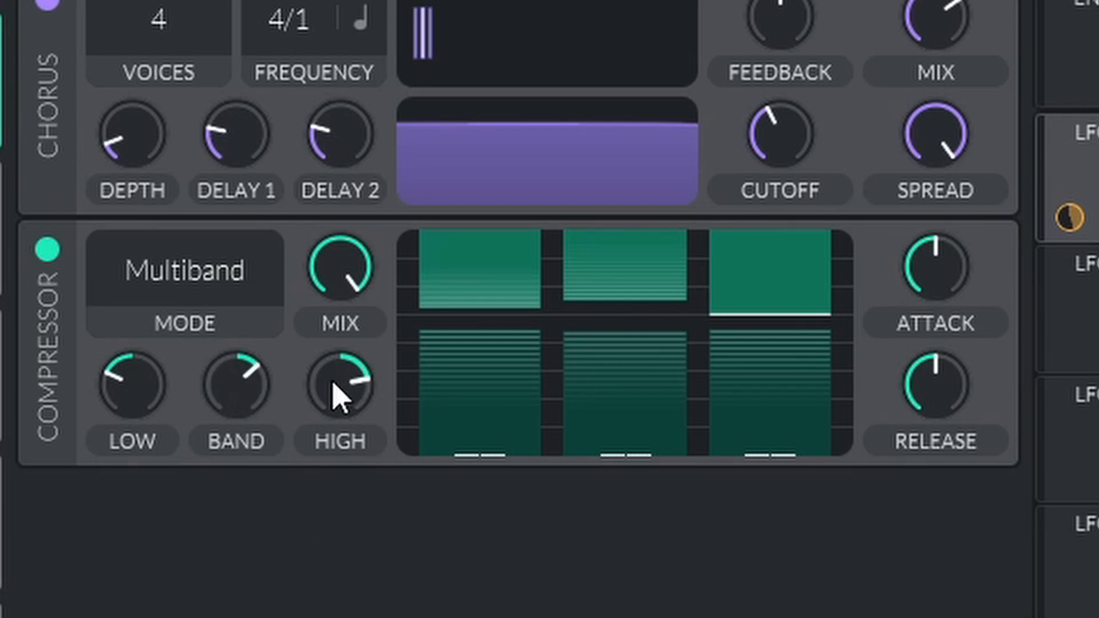
{"action": "mouse_move", "coordinate": [338, 396]}
{"action": "left_mouse_down"}
{"action": "mouse_move", "coordinate": [351, 375]}
{"action": "mouse_move", "coordinate": [341, 395]}
{"action": "left_mouse_up"}
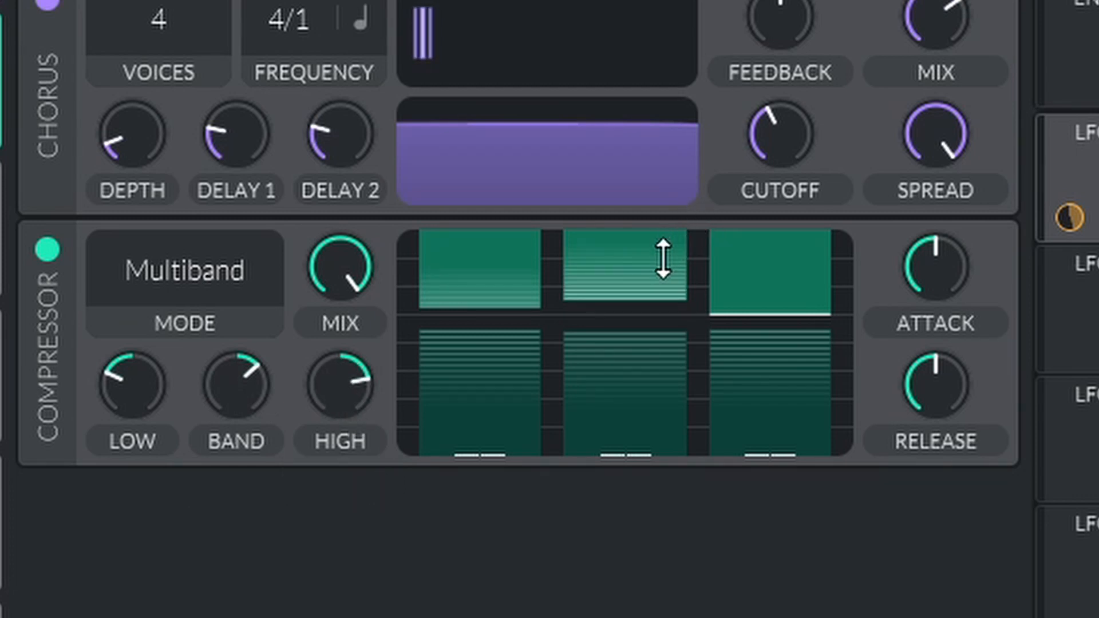
Reduce the upper compression ratio of the compressor's mid and high bands
{"action": "left_click_drag", "start_coordinate": [661, 259], "coordinate": [656, 189]}
{"action": "left_click_drag", "start_coordinate": [761, 292], "coordinate": [763, 122]}
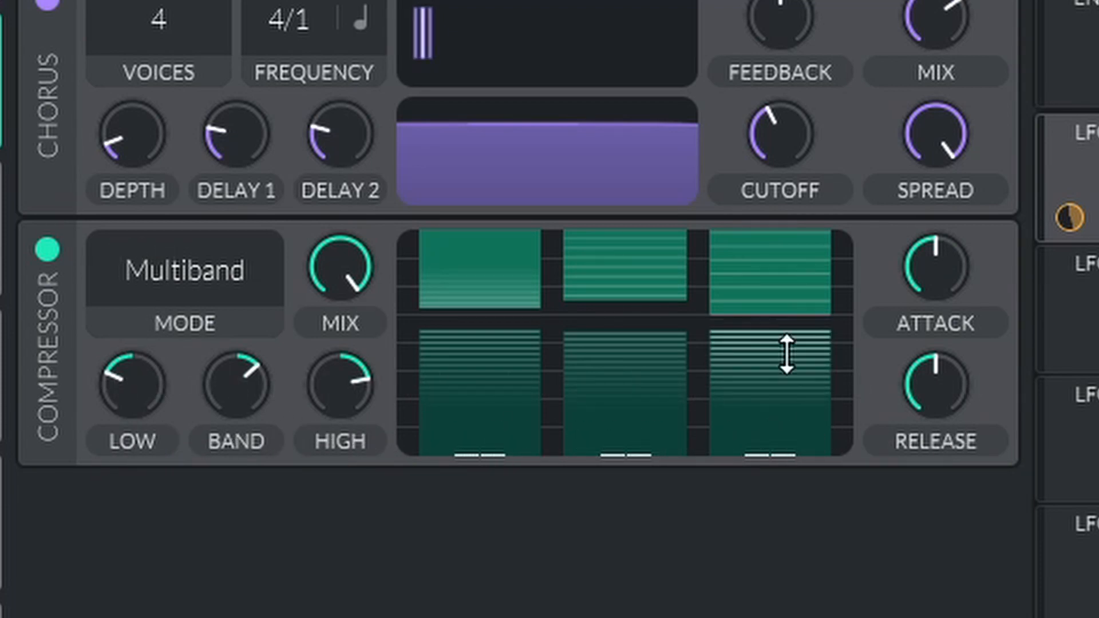
{"action": "left_click_drag", "start_coordinate": [768, 260], "coordinate": [789, 281]}
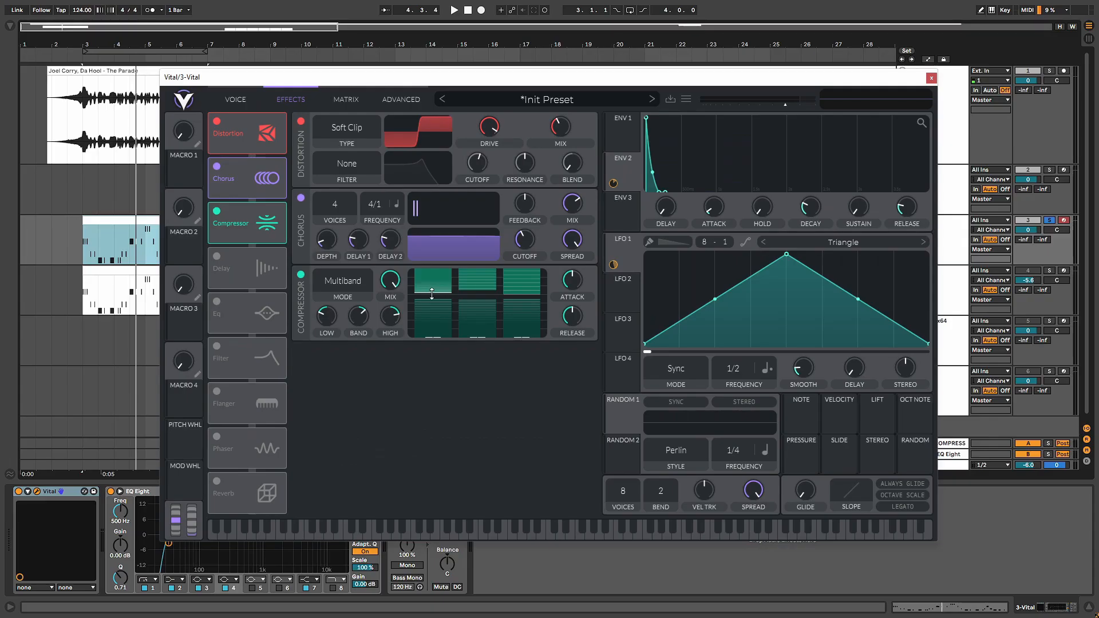
{"action": "left_click_drag", "start_coordinate": [506, 293], "coordinate": [509, 308]}
Raise the compressor's attack to about three quarters and its release to near maximum, and play the loop
{"action": "mouse_move", "coordinate": [573, 267]}
{"action": "left_click_drag", "start_coordinate": [572, 255], "coordinate": [572, 248]}
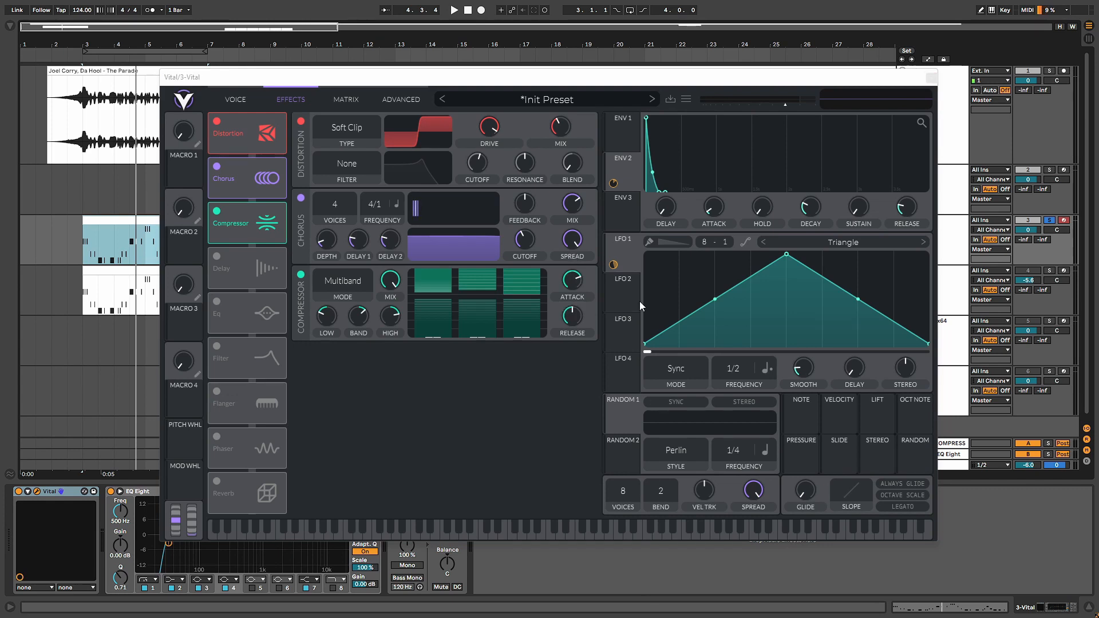
{"action": "left_click_drag", "start_coordinate": [565, 314], "coordinate": [566, 288]}
{"action": "key", "text": "space"}
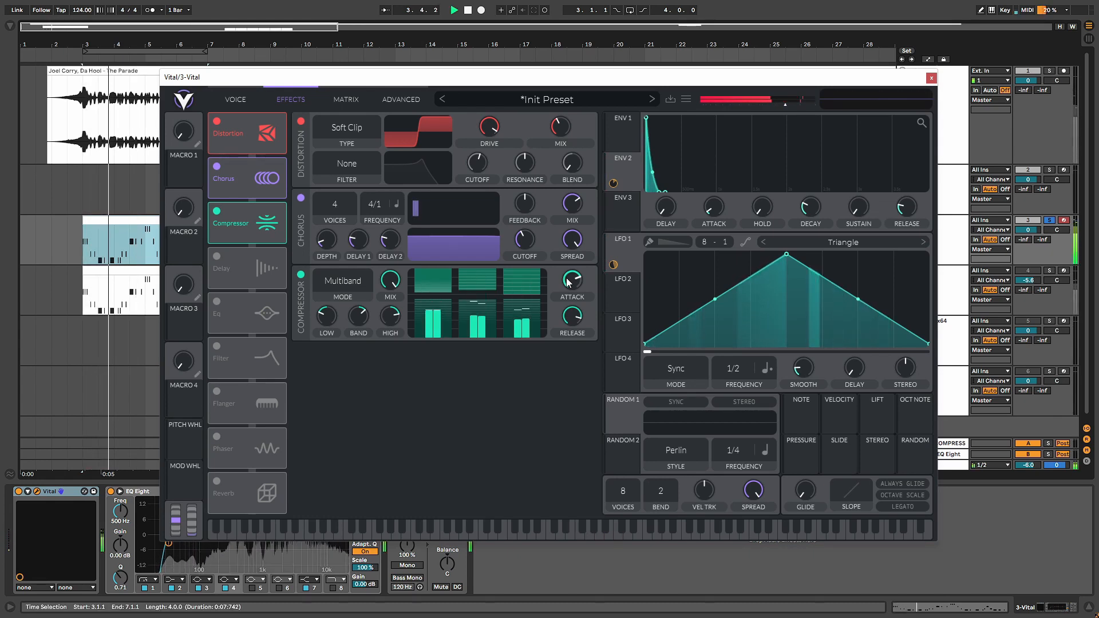
Lower the synth's output volume to about -10.35 dB and replay the loop to check the level
{"action": "key", "text": "space"}
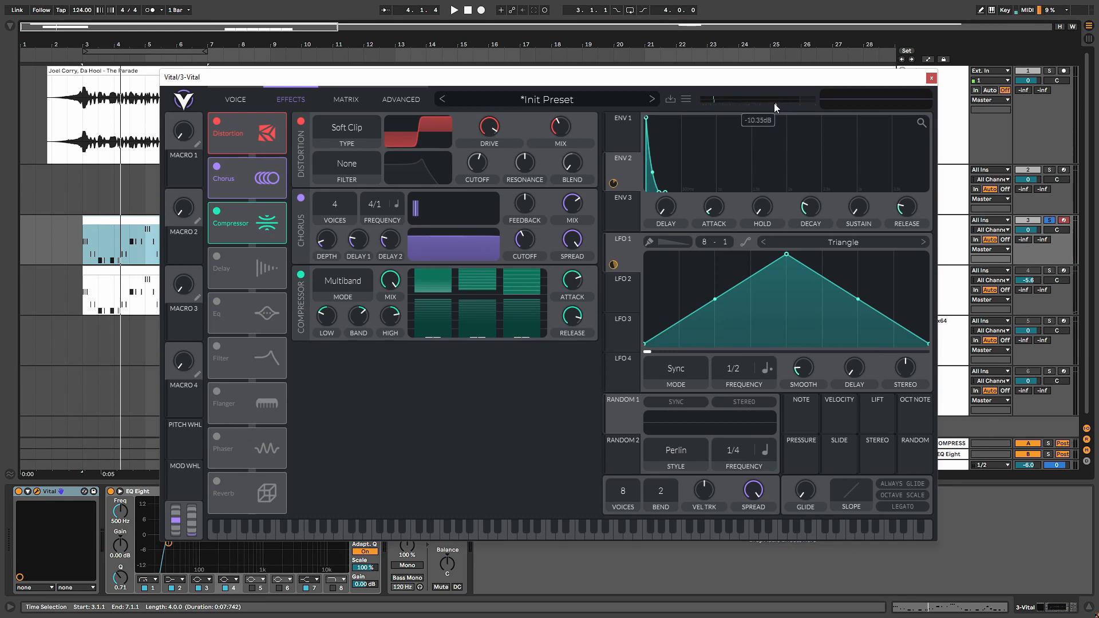
{"action": "key", "text": "space"}
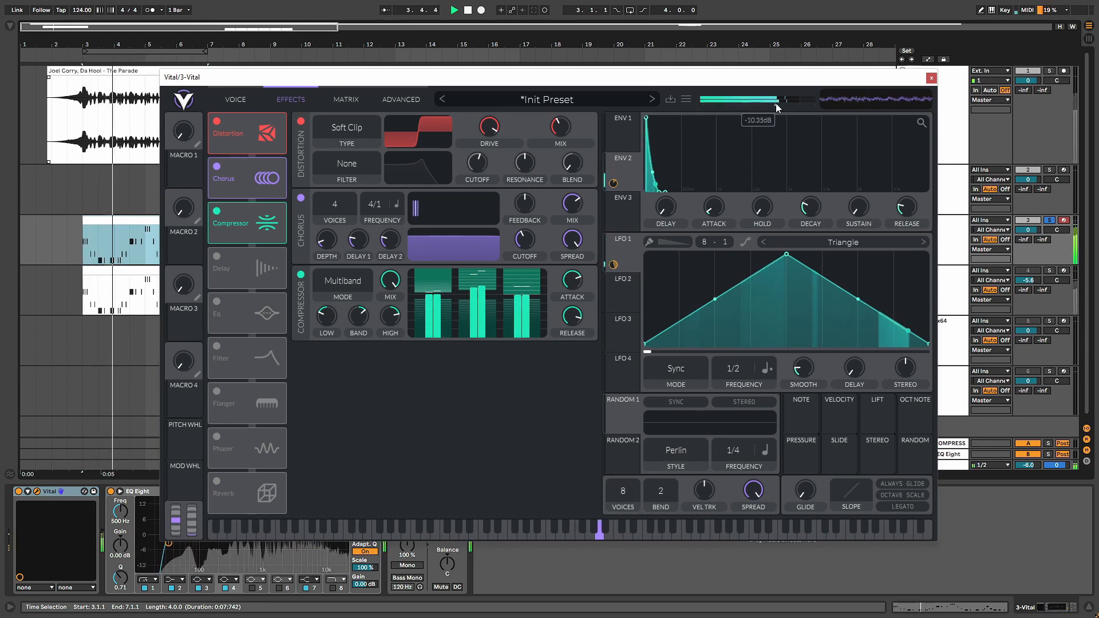
{"action": "key", "text": "space"}
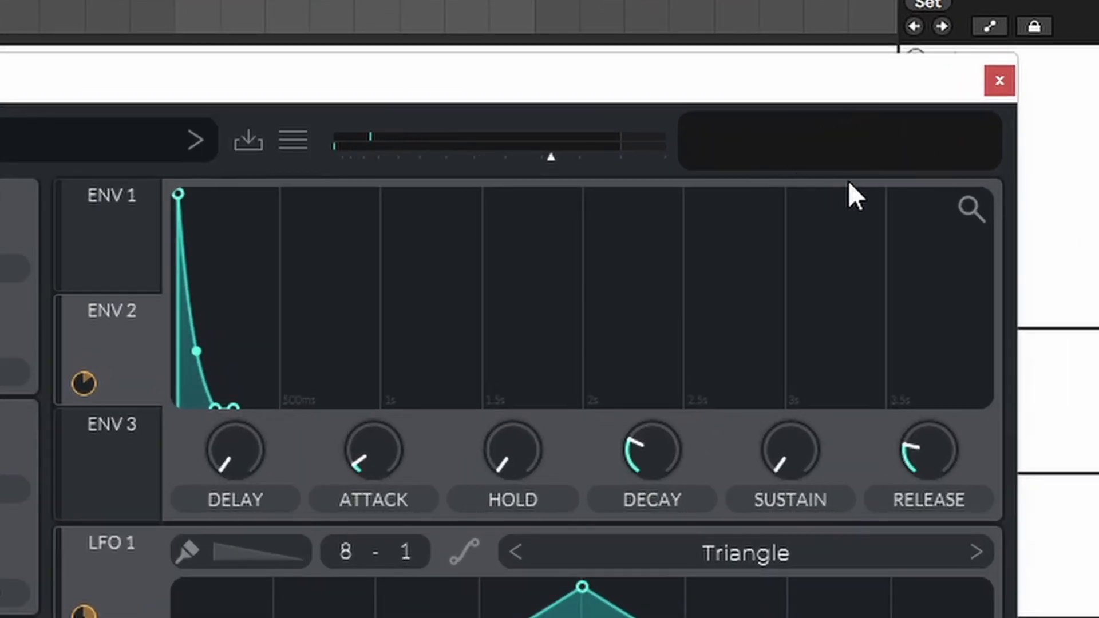
{"action": "key", "text": "space"}
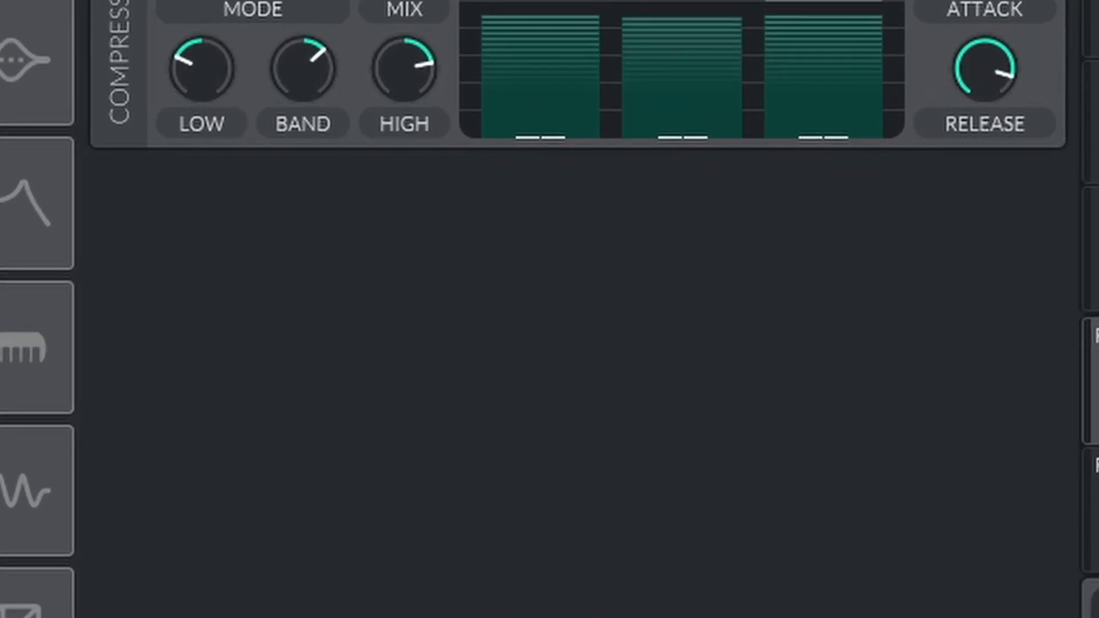
Enable the Reverb effect and place it directly after the Compressor in the effects chain, briefly trying it before the Compressor
{"action": "left_click", "coordinate": [20, 601]}
{"action": "left_click_drag", "start_coordinate": [20, 608], "coordinate": [20, 1]}
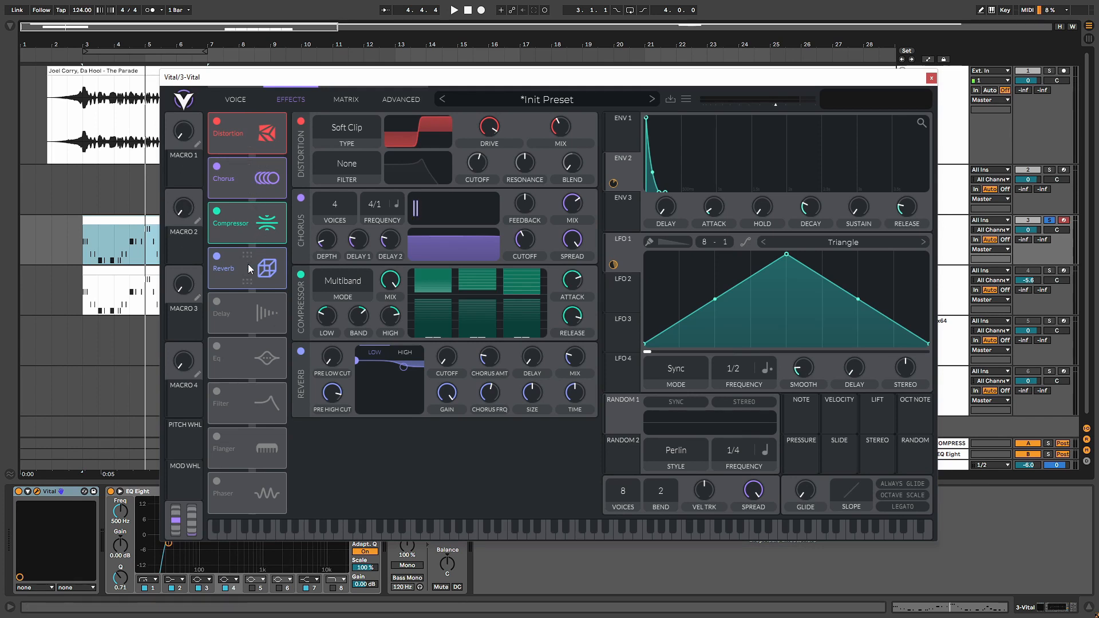
{"action": "left_click_drag", "start_coordinate": [249, 267], "coordinate": [253, 225]}
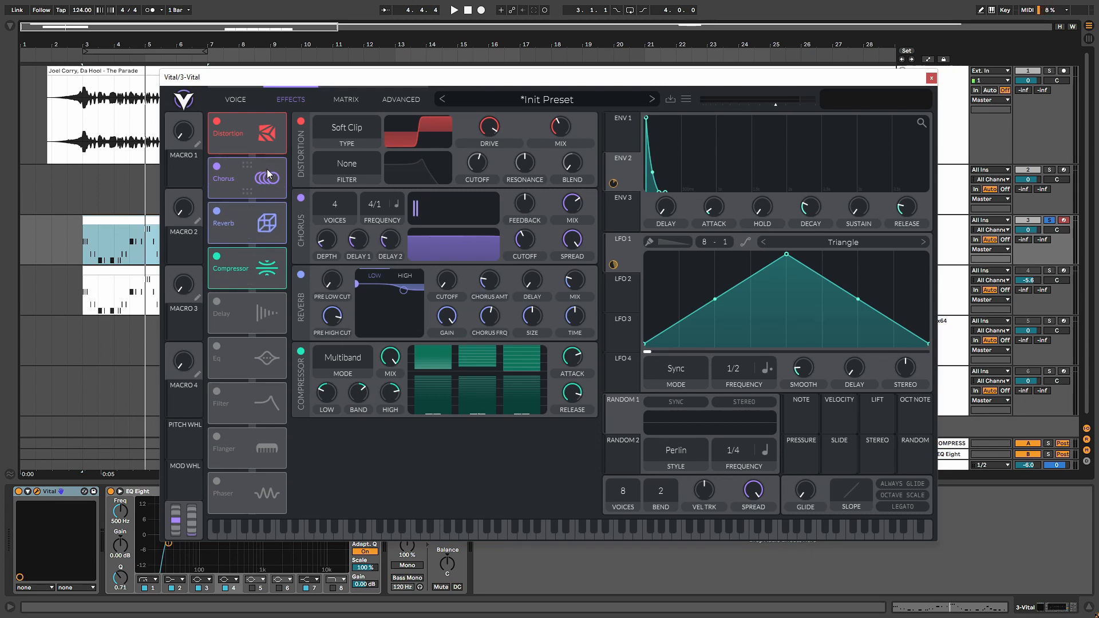
{"action": "left_click_drag", "start_coordinate": [277, 225], "coordinate": [272, 277]}
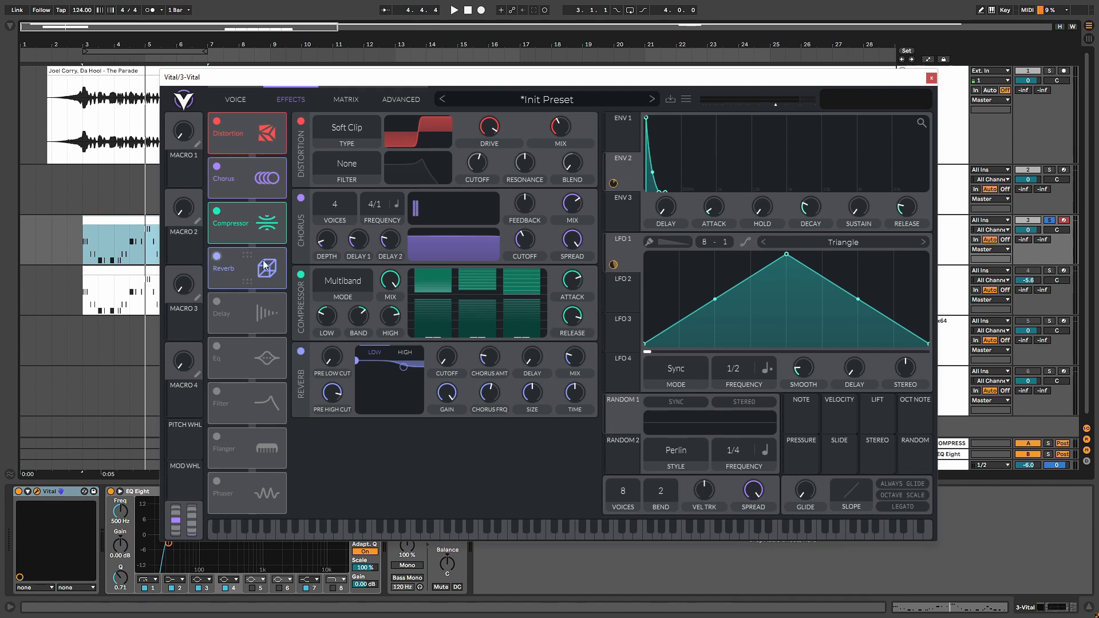
Cut the reverb's low shelf and raise its cutoff to about mid-range, checking the high shelf's settings as well
{"action": "left_click_drag", "start_coordinate": [356, 363], "coordinate": [388, 381]}
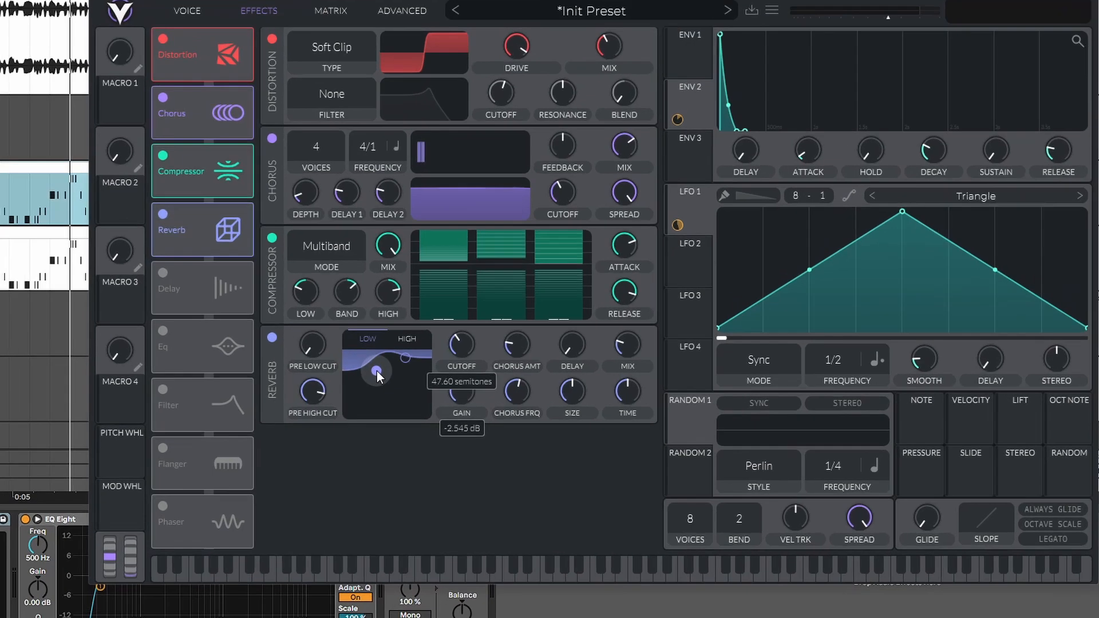
{"action": "mouse_move", "coordinate": [364, 343]}
{"action": "left_mouse_down"}
{"action": "mouse_move", "coordinate": [385, 346]}
{"action": "mouse_move", "coordinate": [376, 346]}
{"action": "left_mouse_up"}
{"action": "left_click", "coordinate": [438, 240]}
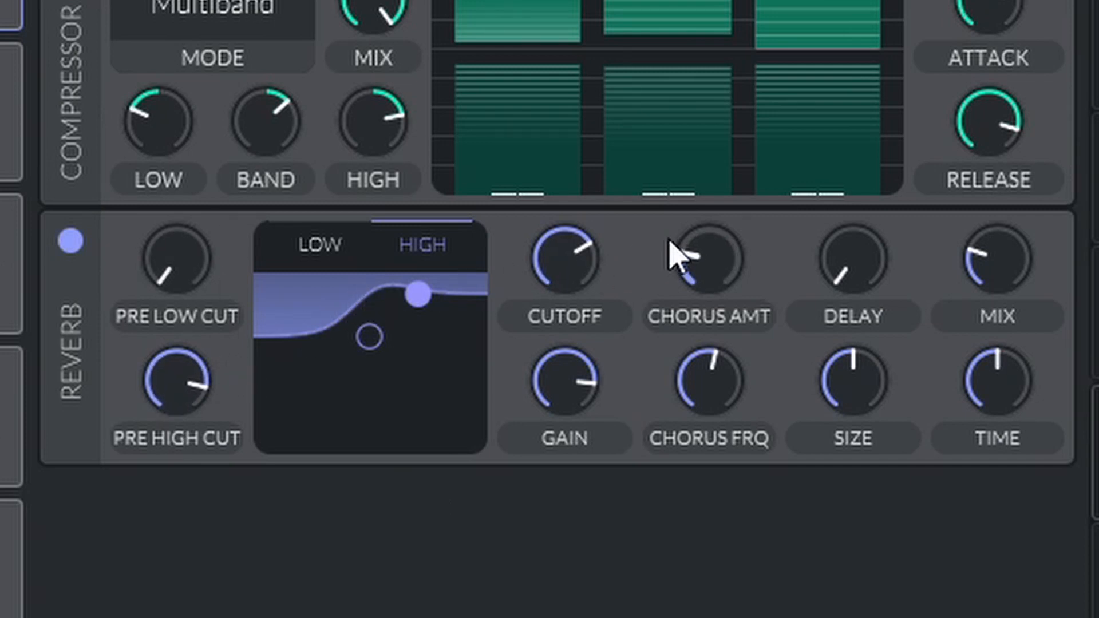
{"action": "left_click", "coordinate": [269, 248]}
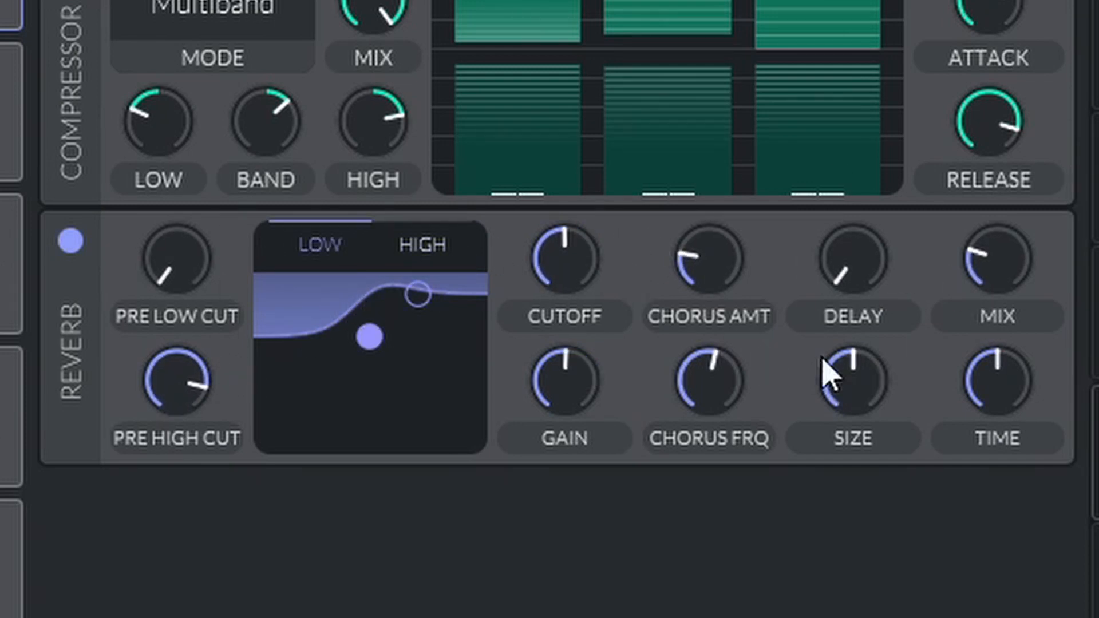
Turn the reverb's chorus amount down to zero and lower its mix while playing the loop
{"action": "left_click_drag", "start_coordinate": [743, 270], "coordinate": [743, 310]}
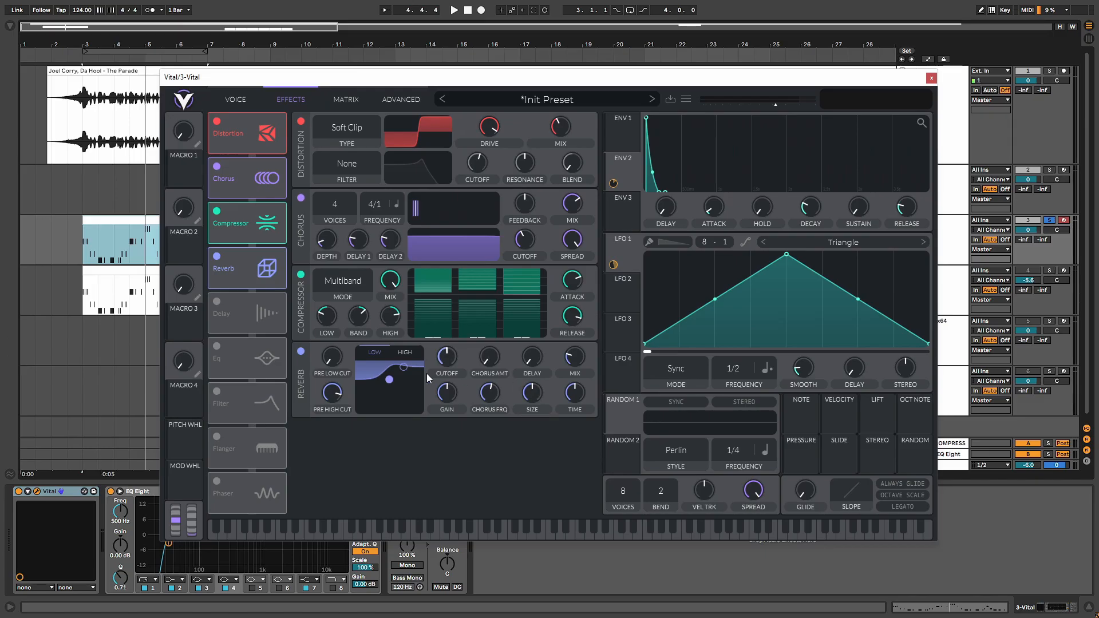
{"action": "key", "text": "space"}
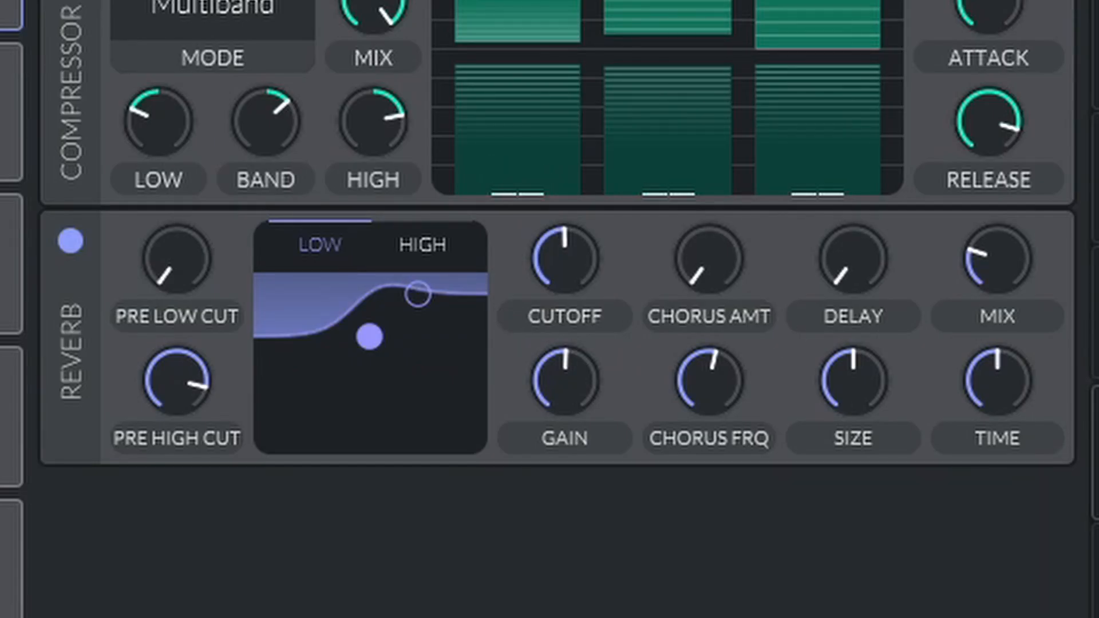
{"action": "left_click_drag", "start_coordinate": [1002, 254], "coordinate": [998, 307]}
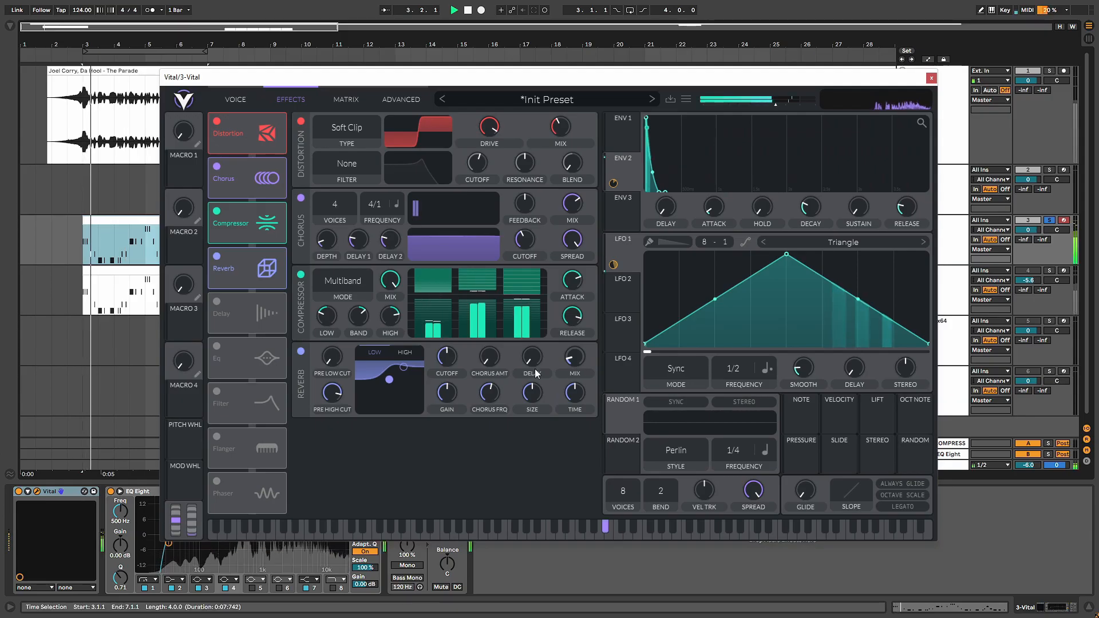
{"action": "key", "text": "space"}
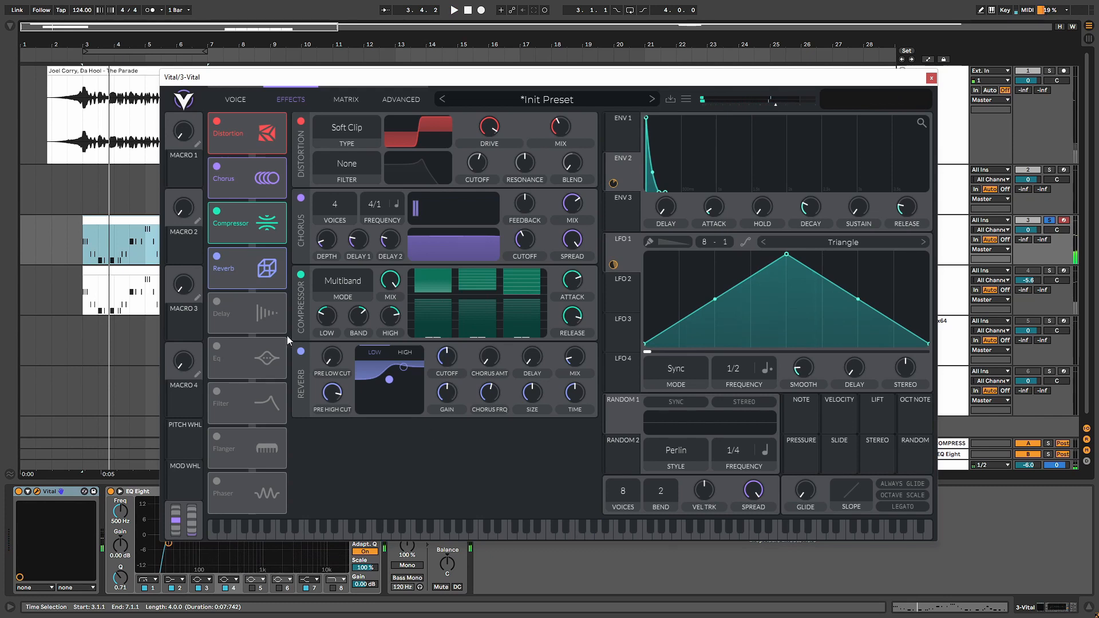
Enable the Delay effect with a 1/4 frequency, keeping its mode on Mono
{"action": "left_click", "coordinate": [218, 301]}
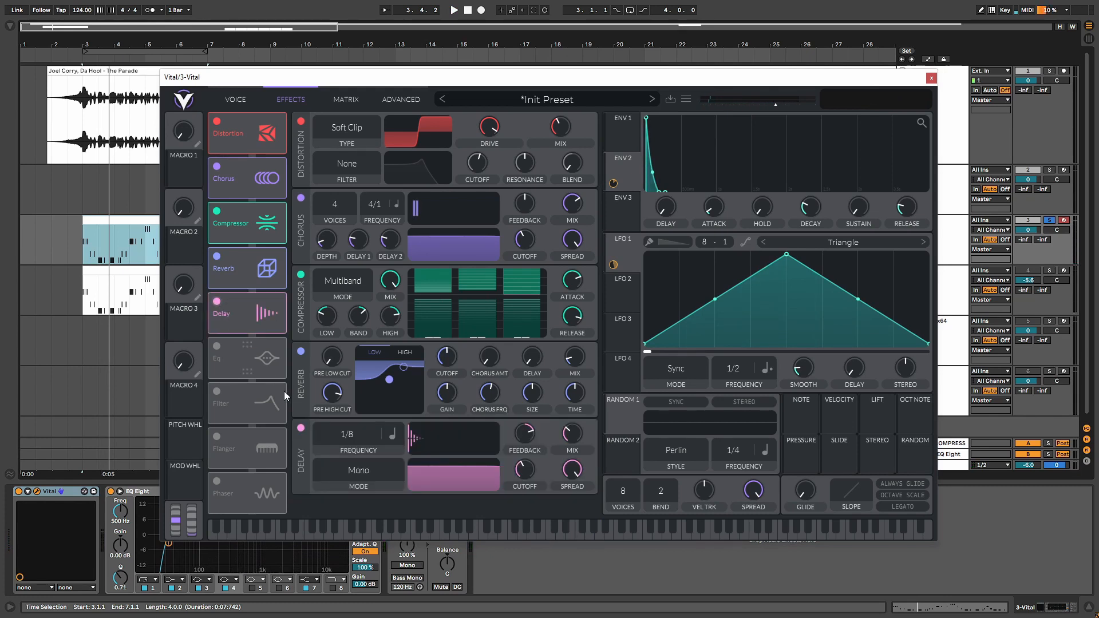
{"action": "left_click_drag", "start_coordinate": [364, 442], "coordinate": [363, 462]}
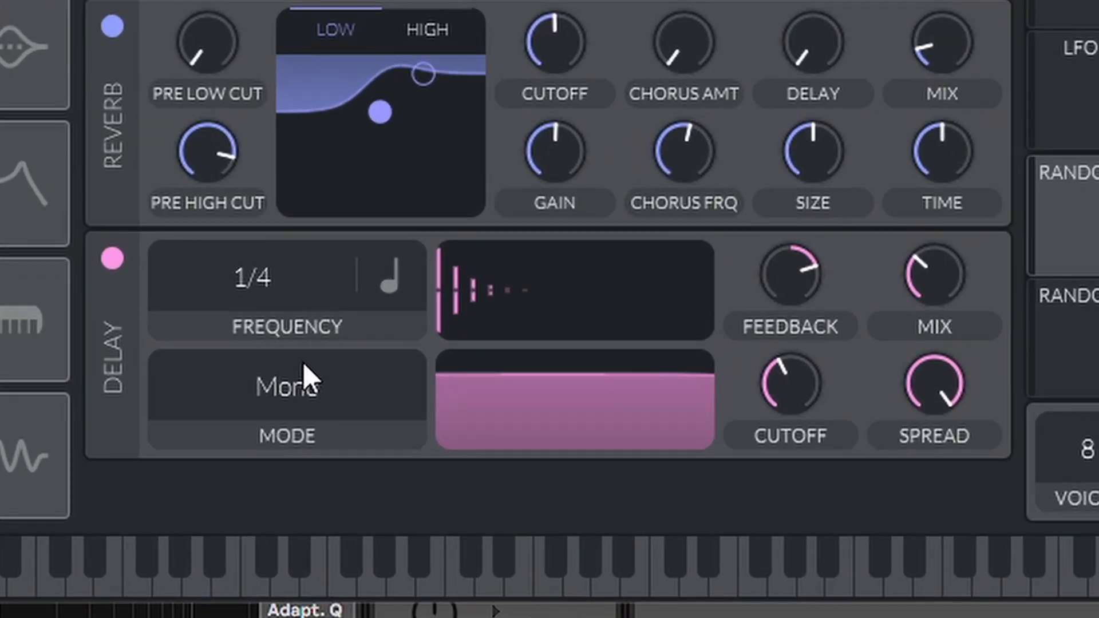
{"action": "left_click", "coordinate": [371, 471]}
{"action": "left_click", "coordinate": [226, 455]}
Lower the delay's filter cutoff and spread, and adjust its mix, trying it near zero
{"action": "left_click_drag", "start_coordinate": [638, 423], "coordinate": [628, 450]}
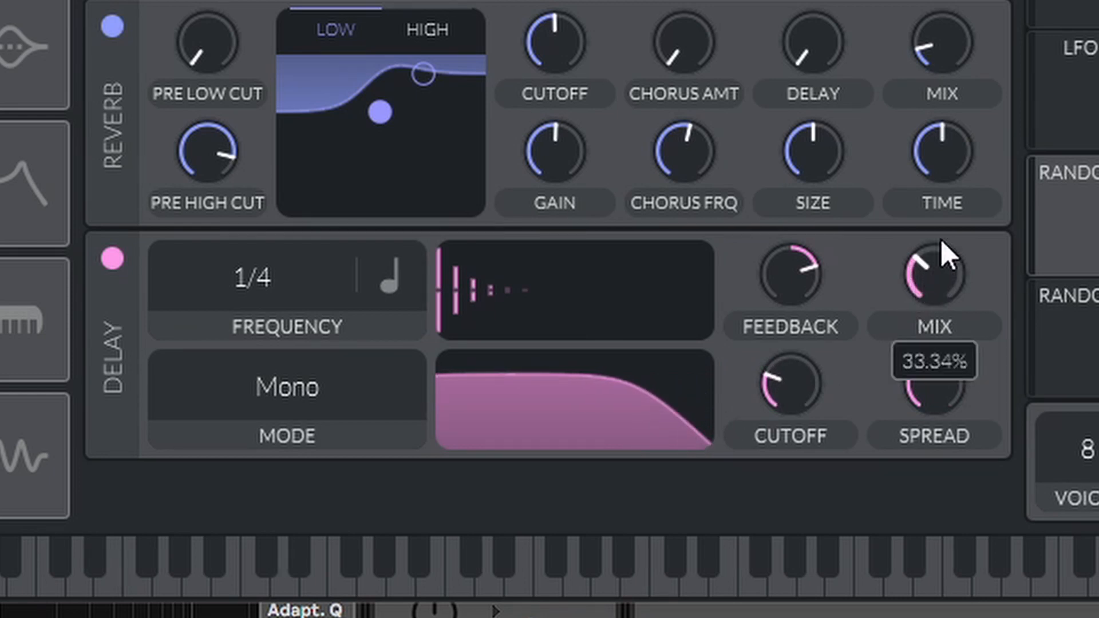
{"action": "left_click_drag", "start_coordinate": [943, 252], "coordinate": [942, 309]}
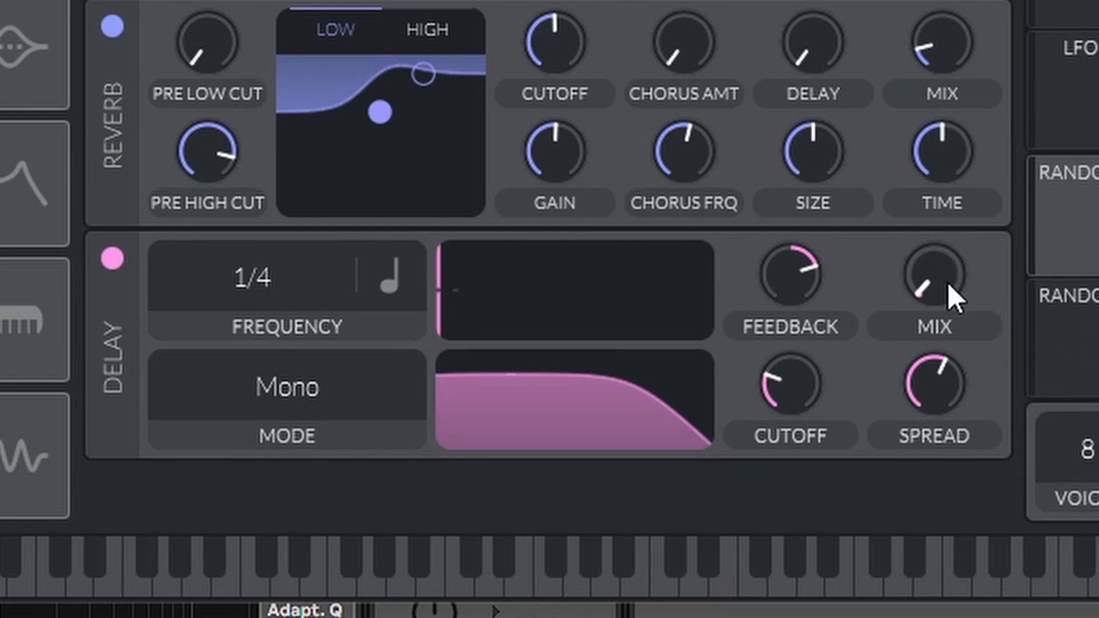
{"action": "left_click_drag", "start_coordinate": [949, 283], "coordinate": [937, 245]}
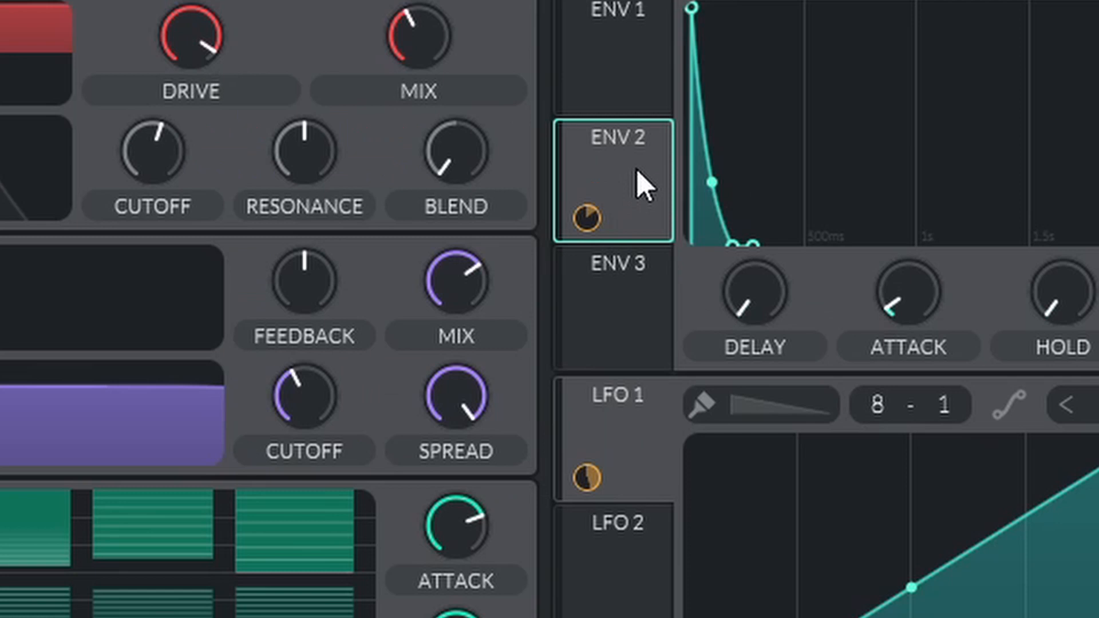
Modulate the chorus mix with Envelope 2 at an amount of 0.230 and play the loop to hear it
{"action": "left_click_drag", "start_coordinate": [632, 173], "coordinate": [578, 203]}
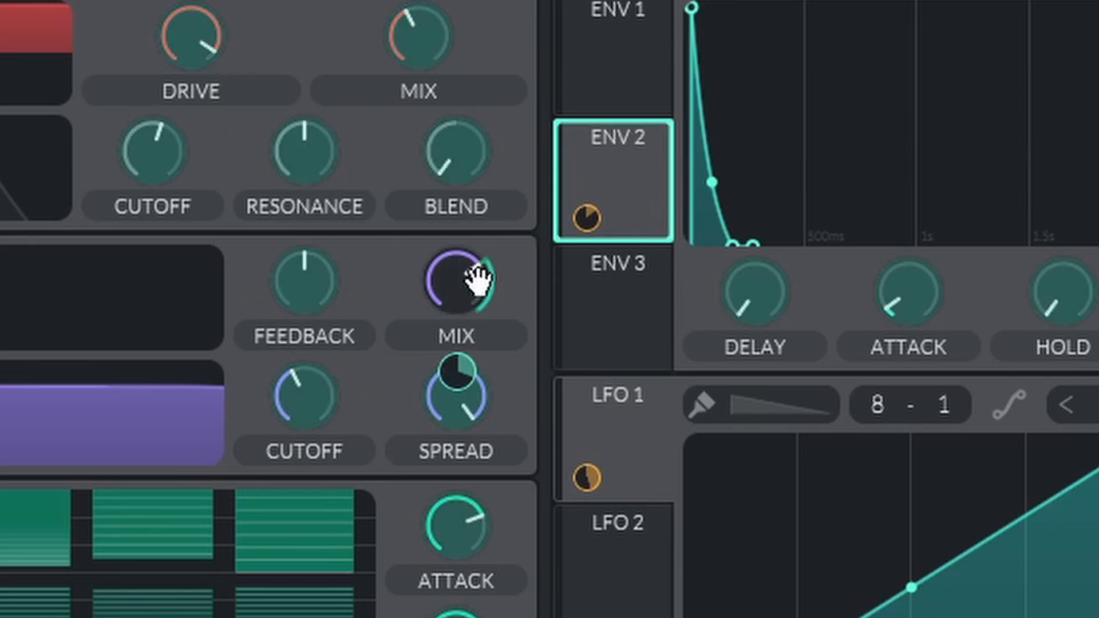
{"action": "left_click_drag", "start_coordinate": [477, 279], "coordinate": [477, 280]}
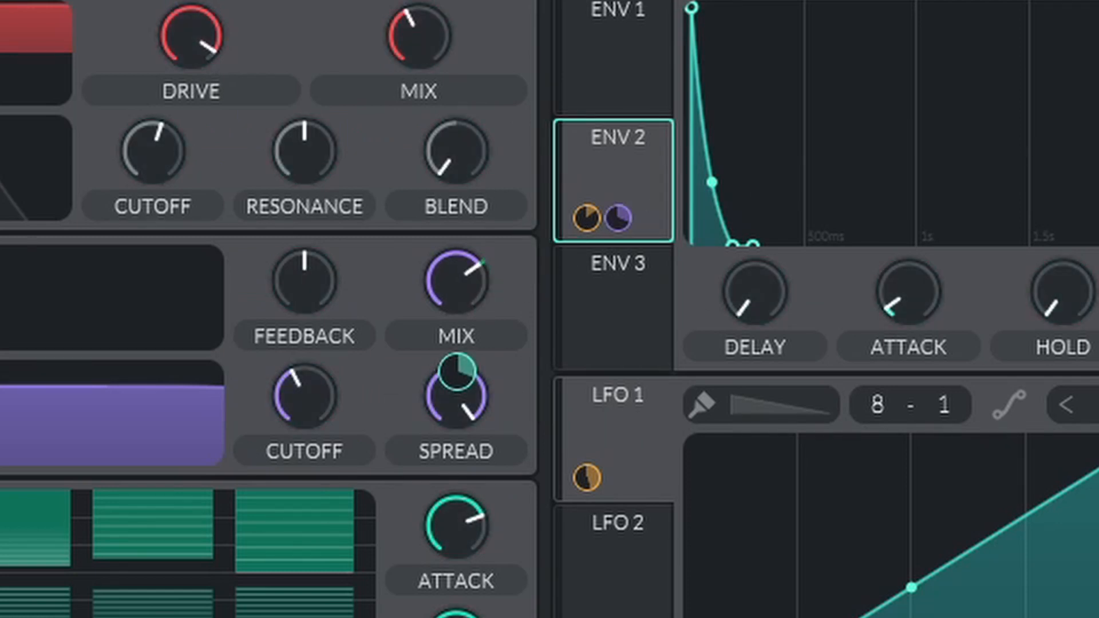
{"action": "left_click_drag", "start_coordinate": [619, 218], "coordinate": [619, 236]}
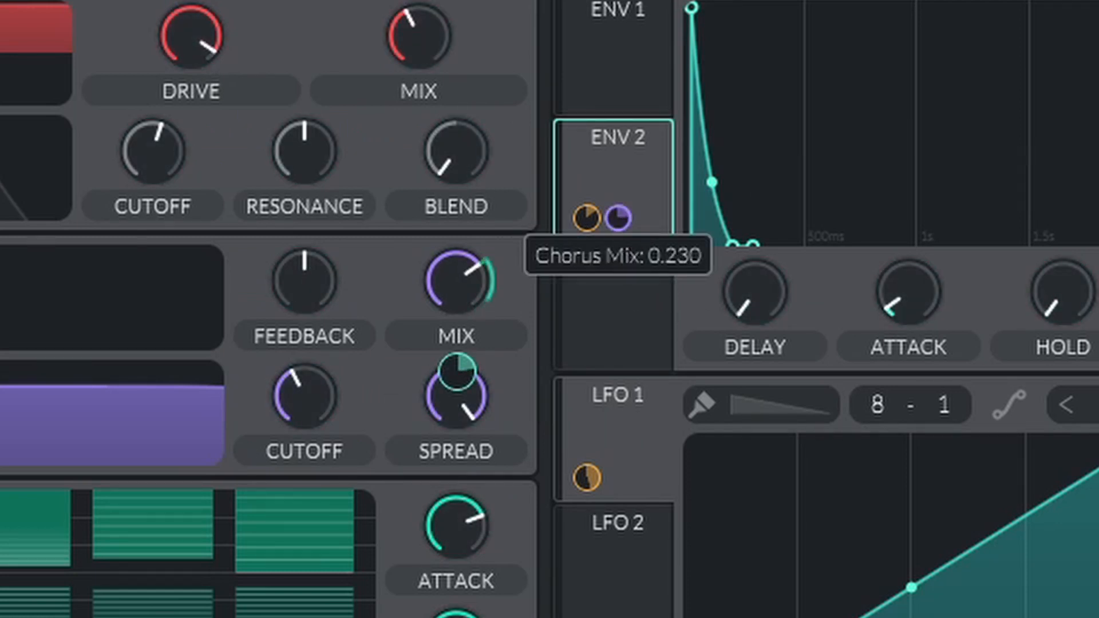
{"action": "key", "text": "space"}
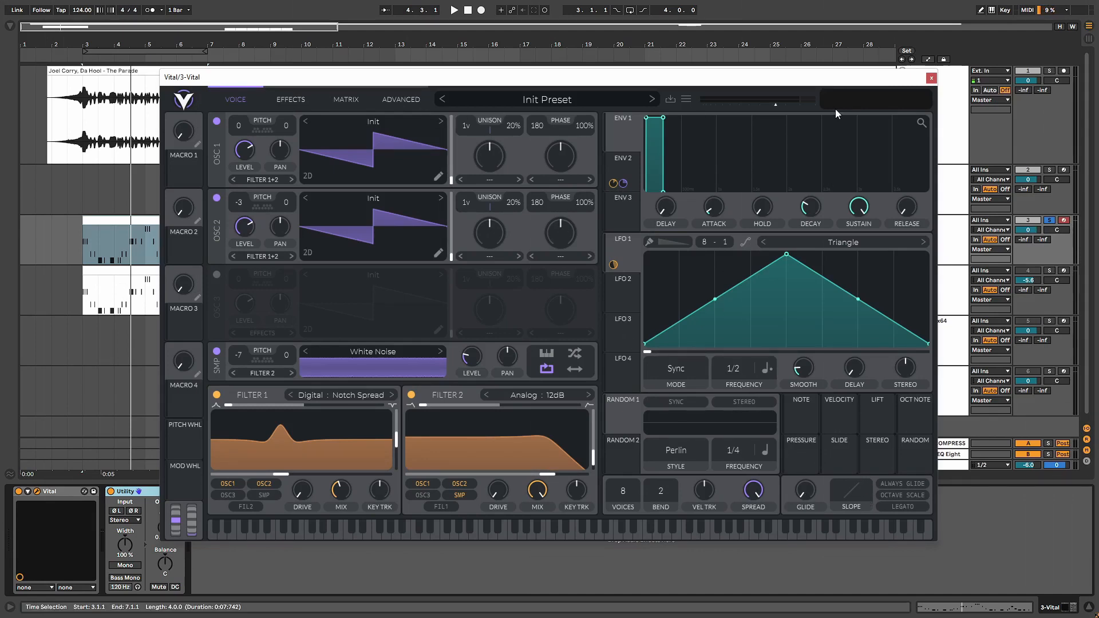
Close the synth window of track 3 and bring up track 4's The Parade Lead Synth preset for comparison
{"action": "left_click", "coordinate": [932, 79]}
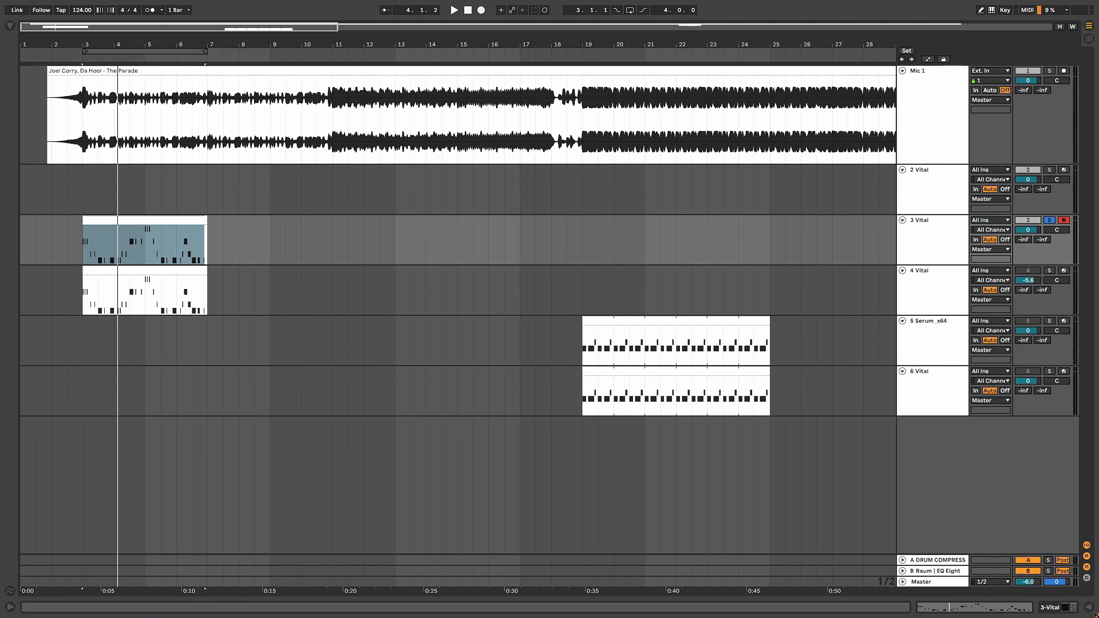
{"action": "left_click_drag", "start_coordinate": [496, 617], "coordinate": [481, 70]}
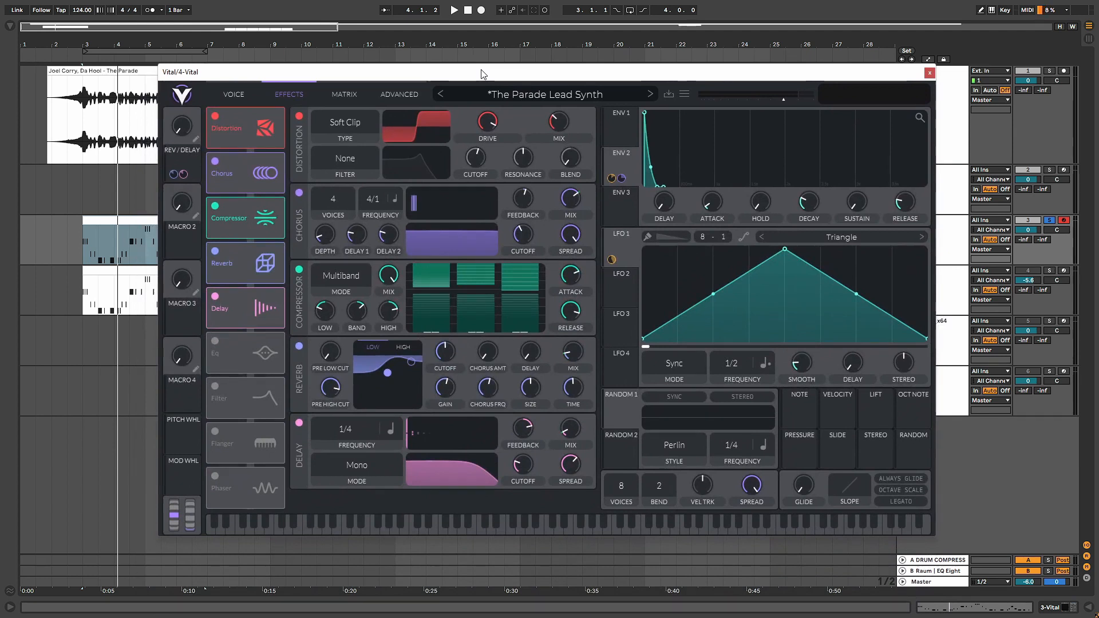